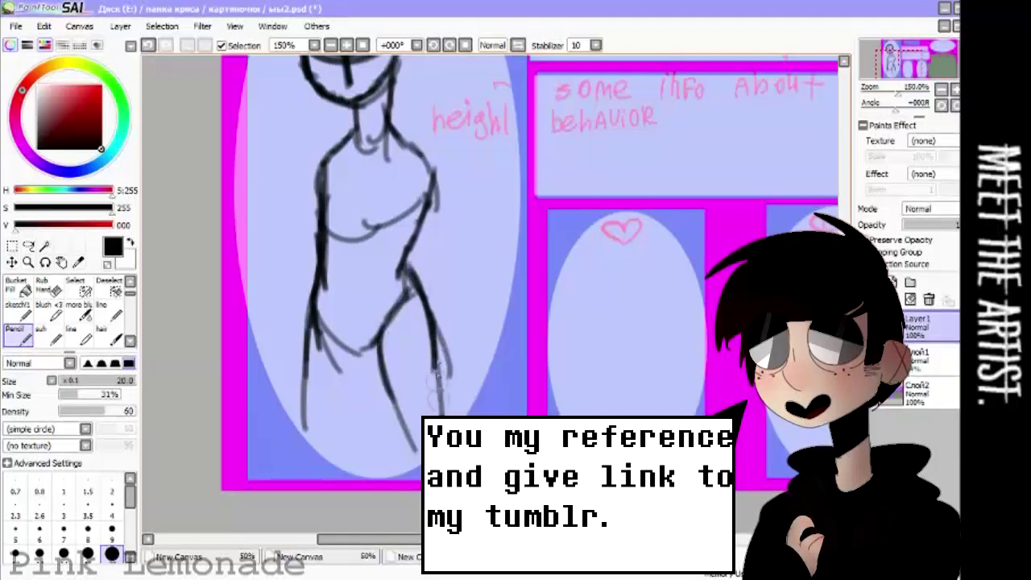
# Select the head and torso of the rough body sketch and transform the selected part
pyautogui.scroll(2, 346, 291)
pyautogui.press('-')
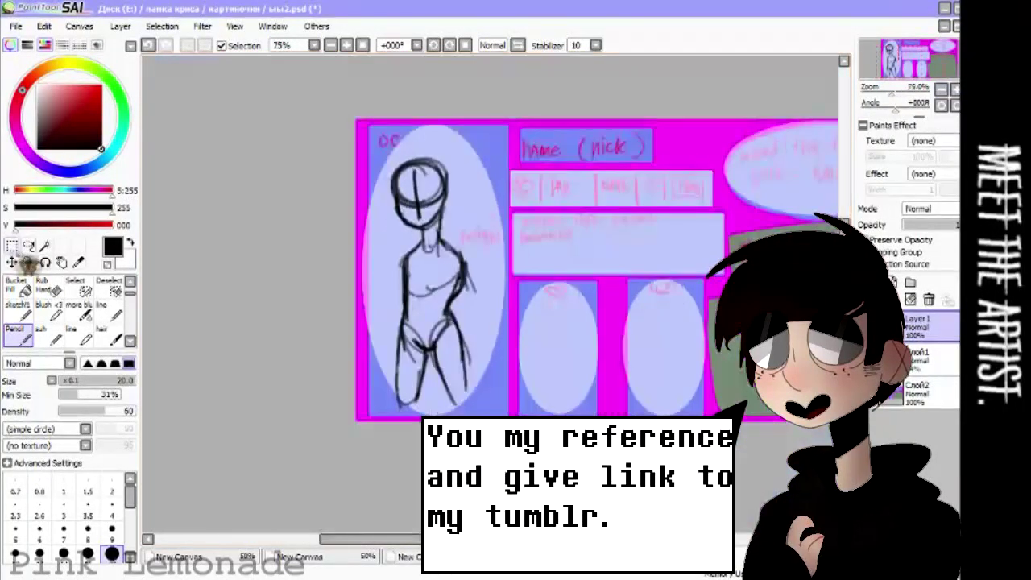
pyautogui.moveTo(390, 157); pyautogui.dragTo(479, 305)
pyautogui.hotkey('ctrl', 't')
pyautogui.press('Return')
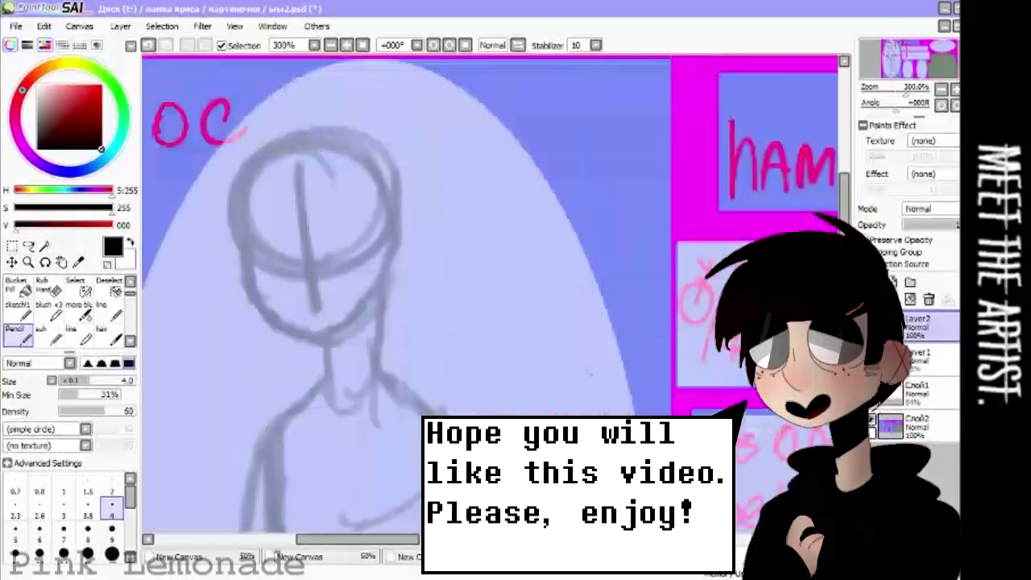
# Sketch the hair with a swept fringe and the ear over the faded head guide, using the Pencil at size 4
pyautogui.moveTo(490, 82); pyautogui.dragTo(426, 193)
pyautogui.moveTo(298, 215); pyautogui.dragTo(471, 153)
pyautogui.moveTo(403, 282); pyautogui.dragTo(468, 330)
pyautogui.moveTo(490, 138)
pyautogui.mouseDown()
pyautogui.moveTo(324, 212)
pyautogui.moveTo(354, 290)
pyautogui.mouseUp()
pyautogui.moveTo(341, 273); pyautogui.dragTo(372, 249)
pyautogui.moveTo(514, 219); pyautogui.dragTo(517, 264)
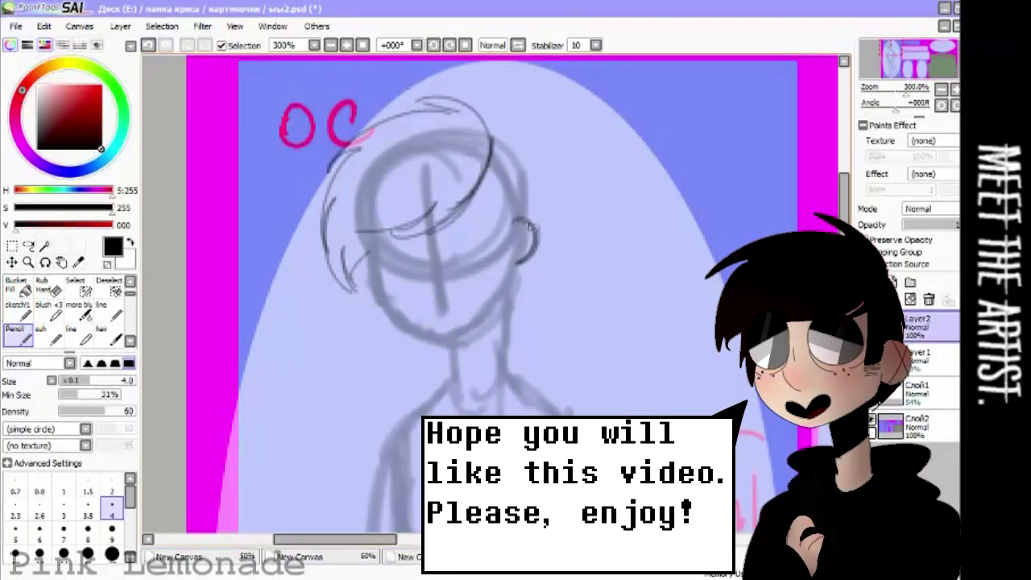
pyautogui.moveTo(477, 181); pyautogui.dragTo(498, 257)
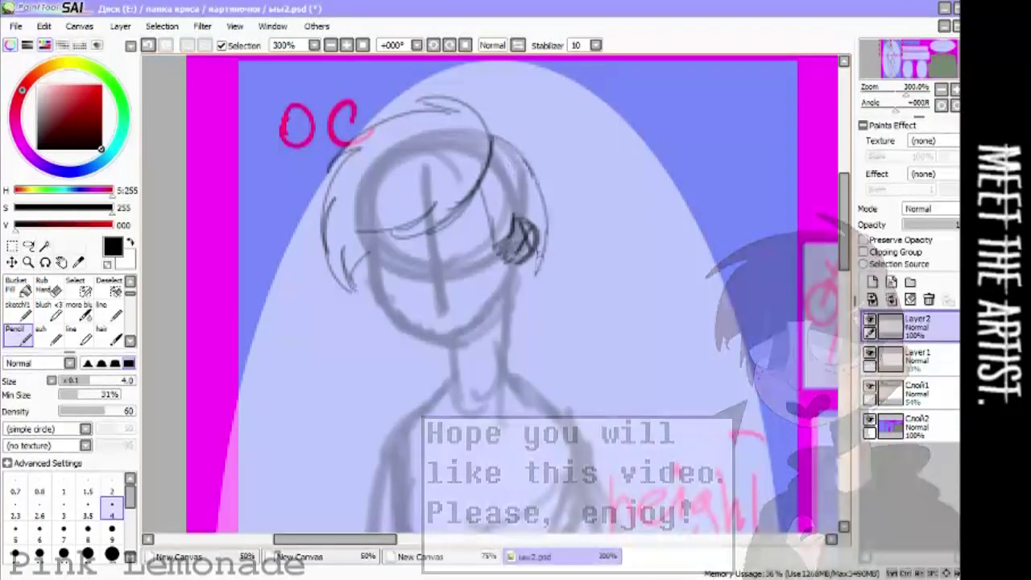
pyautogui.scroll(1, 509, 283)
pyautogui.moveTo(323, 211); pyautogui.dragTo(339, 263)
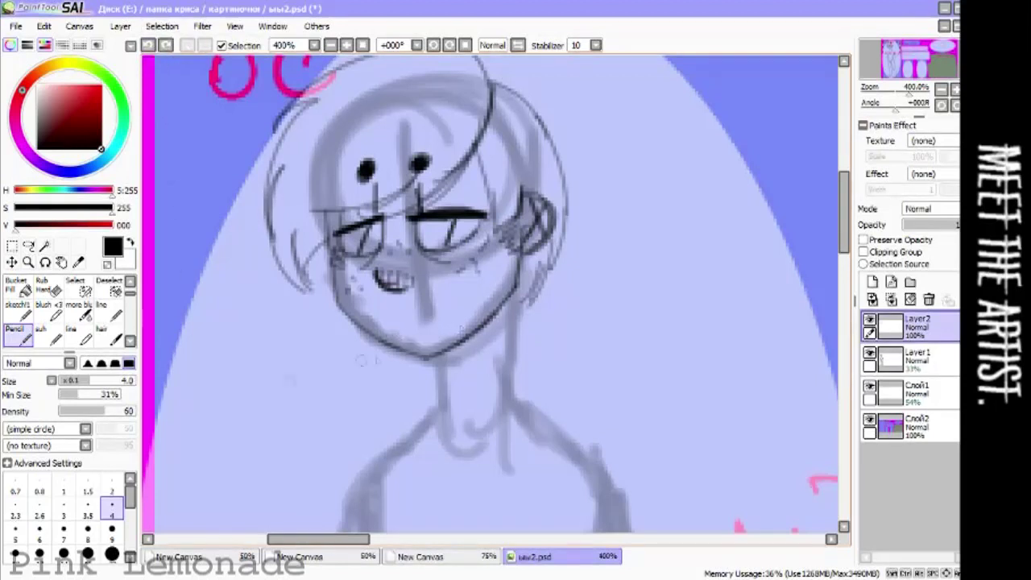
# Undo the last face stroke and sketch a short, nearly straight mouth above the chin
pyautogui.scroll(1, 310, 301)
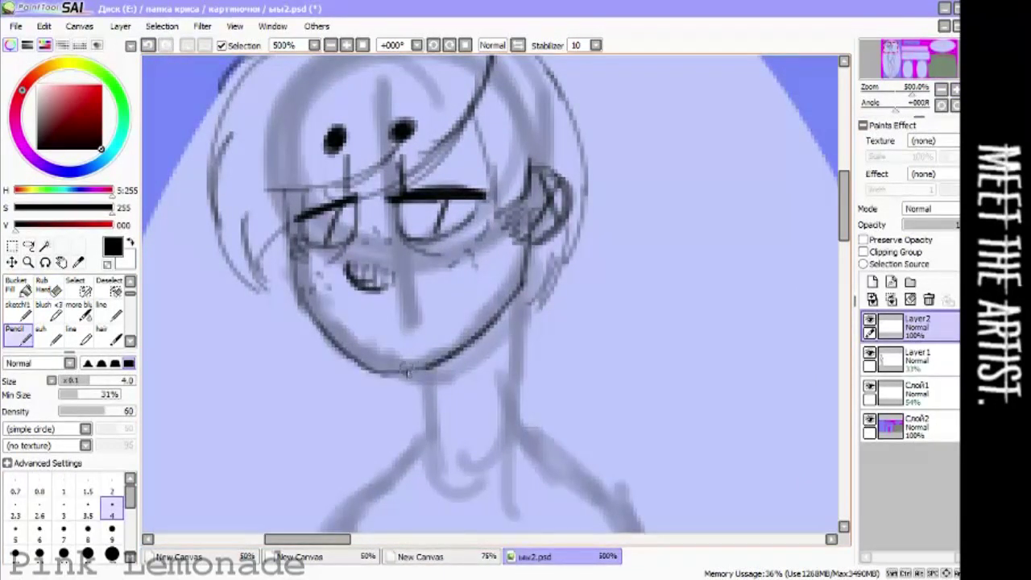
pyautogui.click(149, 45)
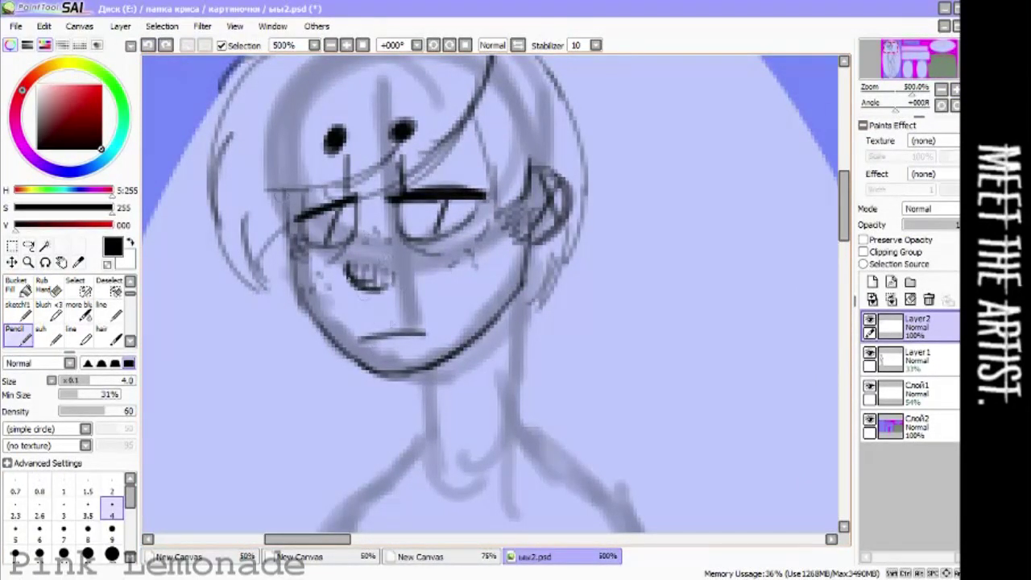
pyautogui.moveTo(843, 205); pyautogui.dragTo(846, 242)
# Draw round glasses with a bridge around both eyes on a new layer, using the Pencil at size 6
pyautogui.click(873, 281)
pyautogui.click(40, 528)
pyautogui.moveTo(354, 105)
pyautogui.mouseDown()
pyautogui.moveTo(306, 161)
pyautogui.moveTo(358, 141)
pyautogui.mouseUp()
pyautogui.moveTo(435, 98); pyautogui.dragTo(394, 149)
pyautogui.moveTo(395, 97); pyautogui.dragTo(447, 157)
pyautogui.hotkey('ctrl', 'z')
pyautogui.moveTo(451, 101)
pyautogui.mouseDown()
pyautogui.moveTo(391, 153)
pyautogui.moveTo(467, 133)
pyautogui.mouseUp()
pyautogui.moveTo(359, 145); pyautogui.dragTo(394, 144)
# Transform the selected glasses lens and draw the temple from the other lens to the ear
pyautogui.hotkey('ctrl', 't')
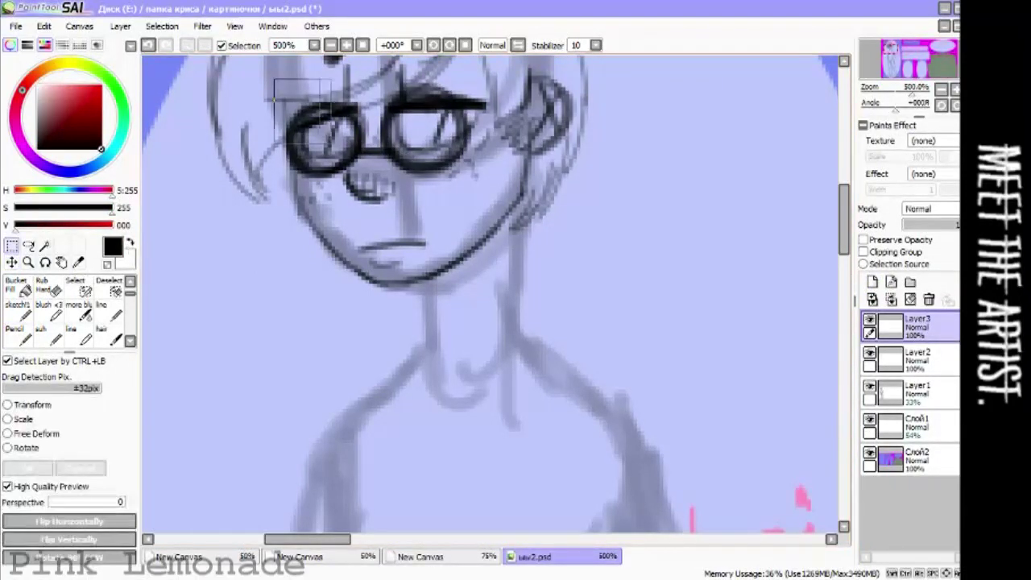
pyautogui.press('Return')
pyautogui.click(14, 330)
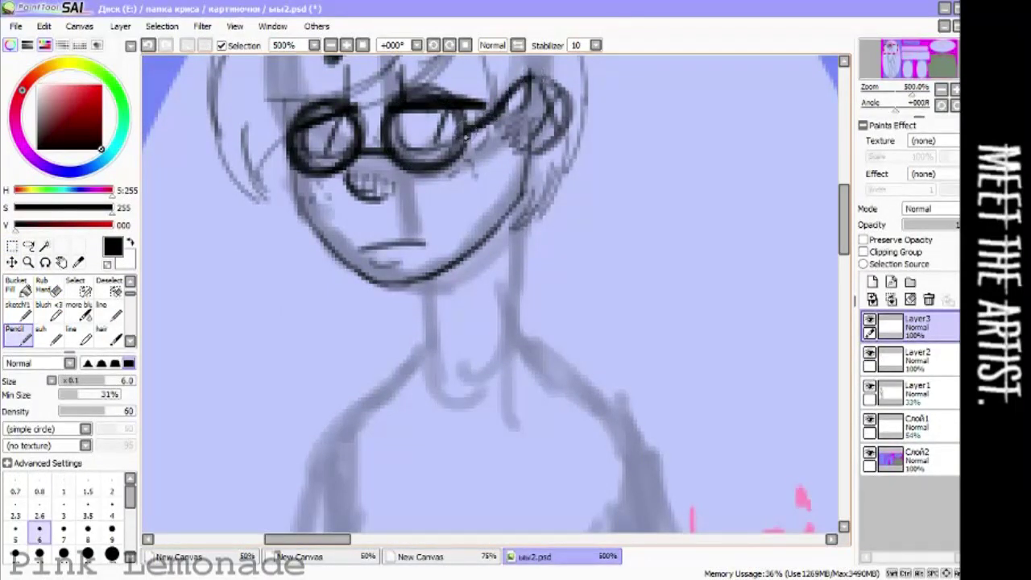
# Adjust part of the character sketch with a transform
pyautogui.scroll(-3, 466, 137)
pyautogui.scroll(2, 465, 137)
pyautogui.hotkey('ctrl', 't')
pyautogui.moveTo(529, 155); pyautogui.dragTo(476, 173)
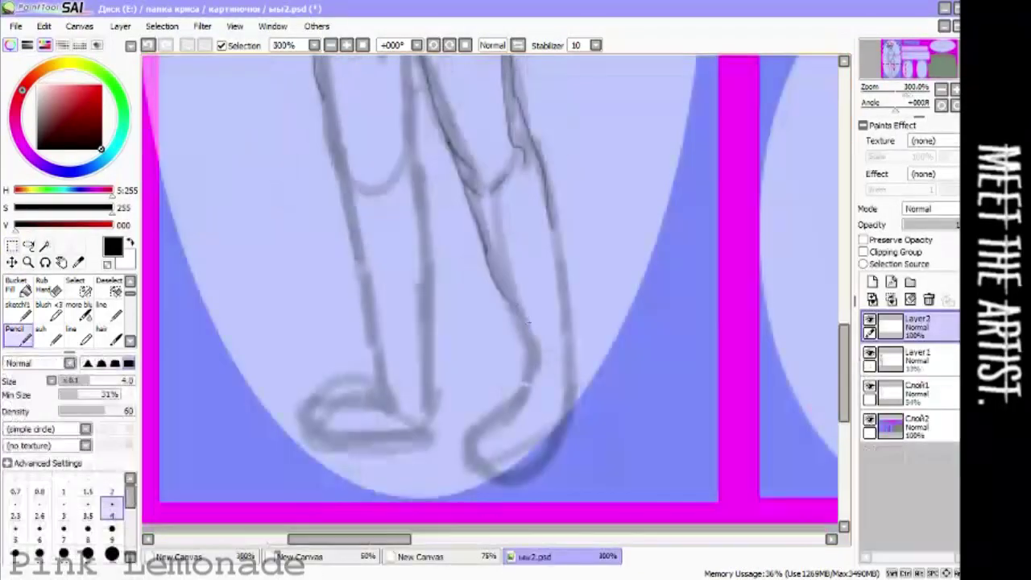
# Sketch the bent leg's ankle, boot laces and curved sole, using the boot drawing in the other canvas as reference
pyautogui.moveTo(529, 322); pyautogui.dragTo(528, 395)
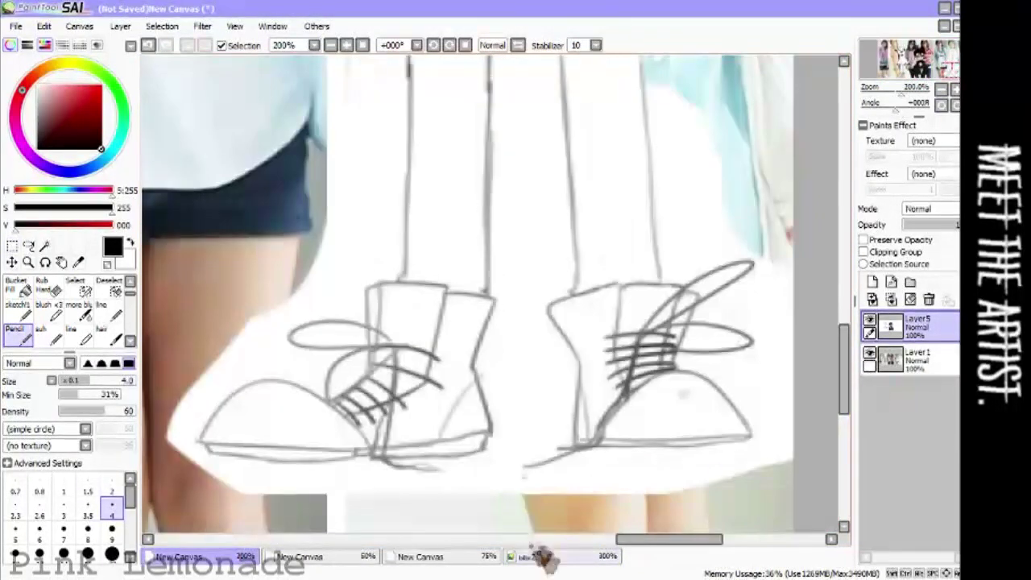
pyautogui.click(545, 558)
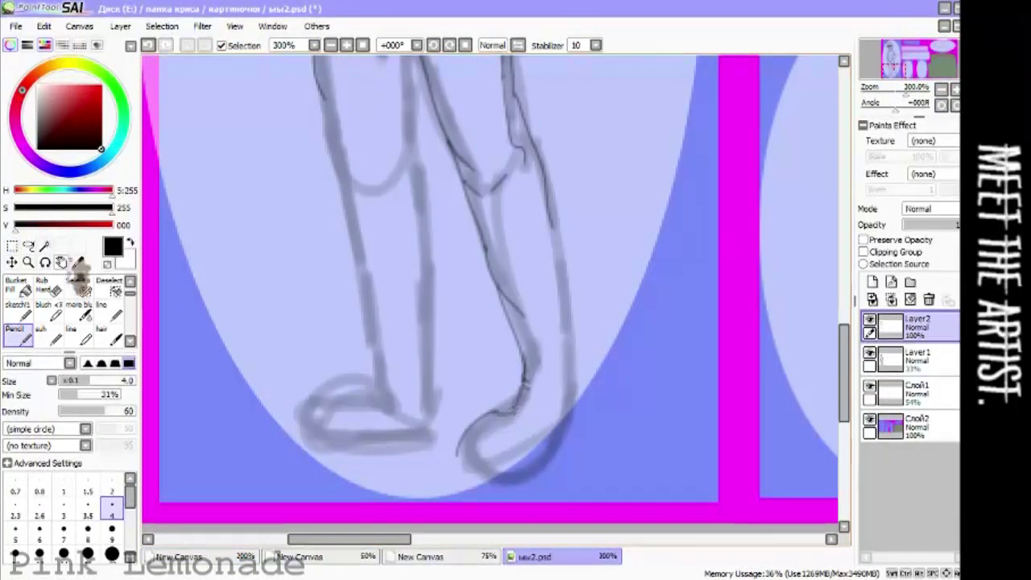
pyautogui.hotkey('ctrl', 'z')
pyautogui.hotkey('ctrl', 'z')
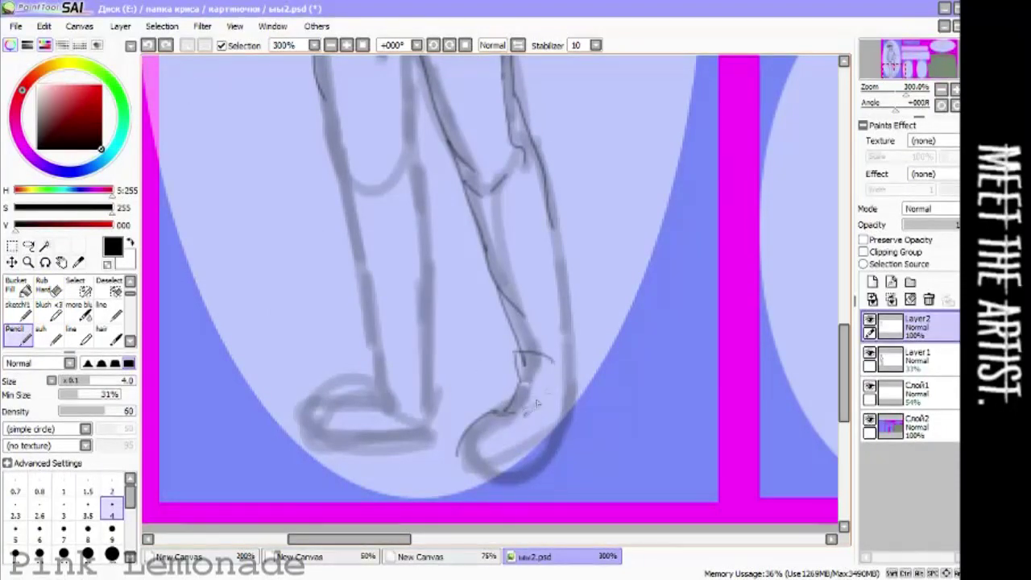
pyautogui.click(421, 557)
pyautogui.click(524, 557)
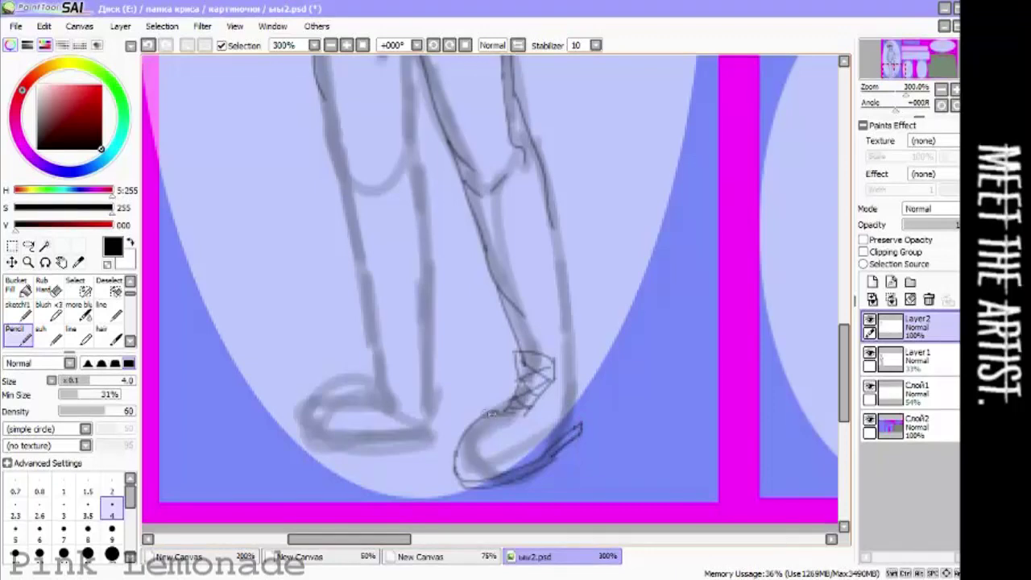
# Add the cuff and heel to the bent leg's boot while comparing it with the reference canvas
pyautogui.hotkey('ctrl', 'Tab')
pyautogui.hotkey('ctrl', 'shift', 'Tab')
pyautogui.hotkey('ctrl', 'Tab')
pyautogui.hotkey('ctrl', 'shift', 'Tab')
pyautogui.moveTo(555, 361); pyautogui.dragTo(587, 345)
pyautogui.hotkey('ctrl', 'Tab')
pyautogui.hotkey('ctrl', 'shift', 'Tab')
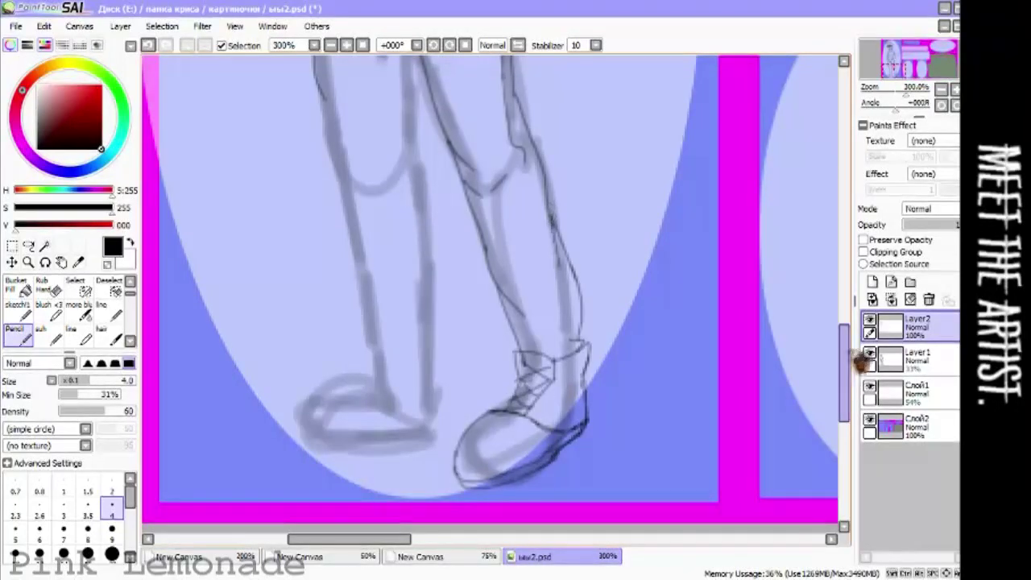
pyautogui.hotkey('ctrl', 'Tab')
pyautogui.hotkey('ctrl', 'shift', 'Tab')
# Erase the rounded toe of the boot and redraw it longer and more pointed
pyautogui.press('e')
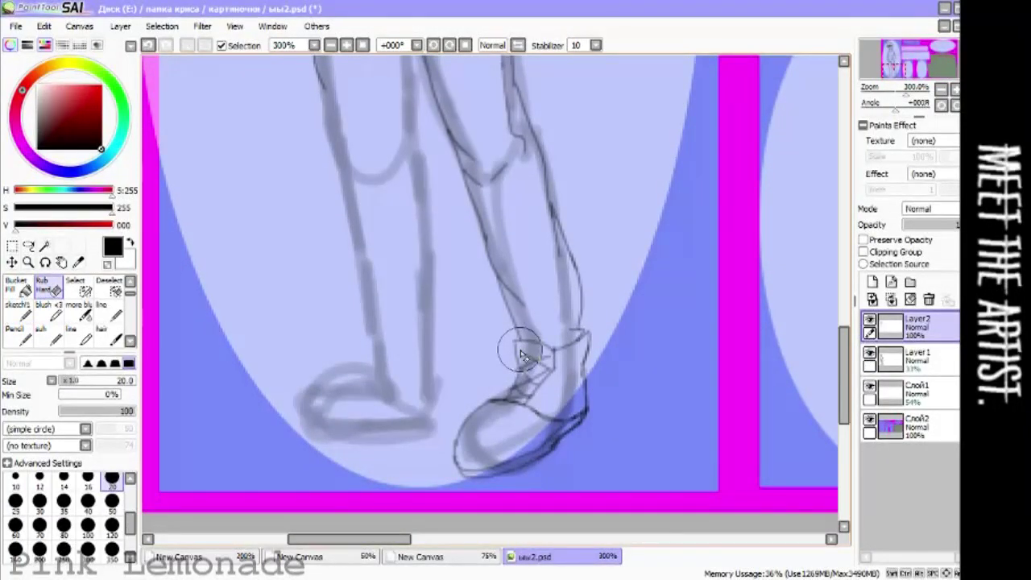
pyautogui.press('n')
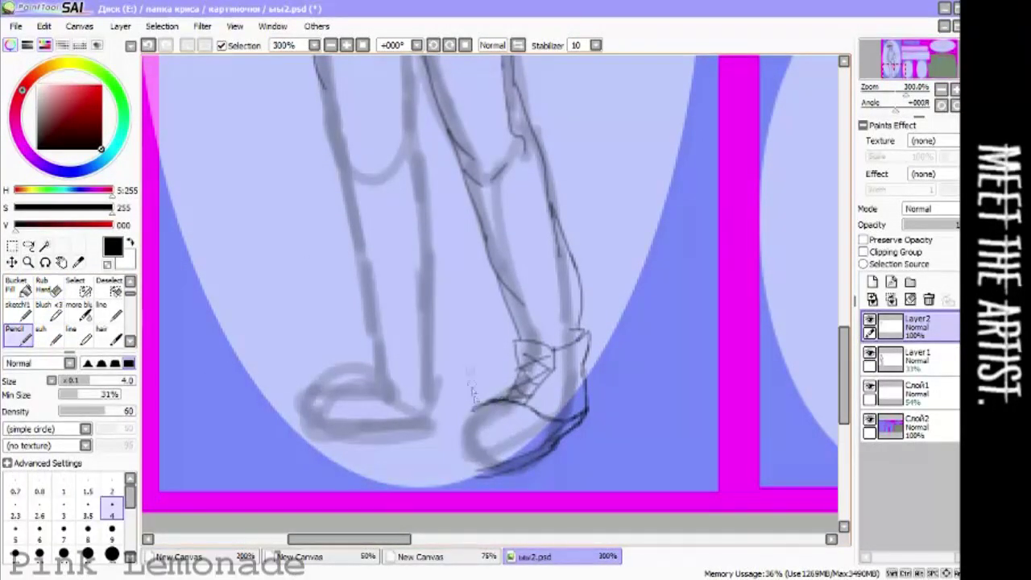
pyautogui.hotkey('ctrl', 'z')
pyautogui.moveTo(486, 401); pyautogui.dragTo(441, 459)
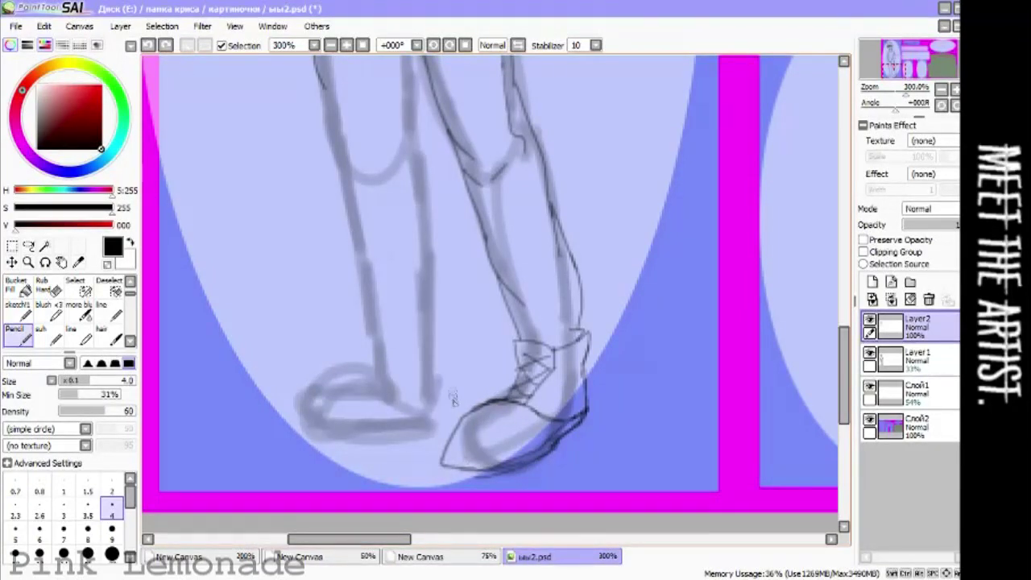
# Check the reference canvas and sketch the lace bow on the bent leg's boot
pyautogui.hotkey('ctrl', 'Tab')
pyautogui.hotkey('ctrl', 'shift', 'Tab')
pyautogui.moveTo(491, 370); pyautogui.dragTo(527, 365)
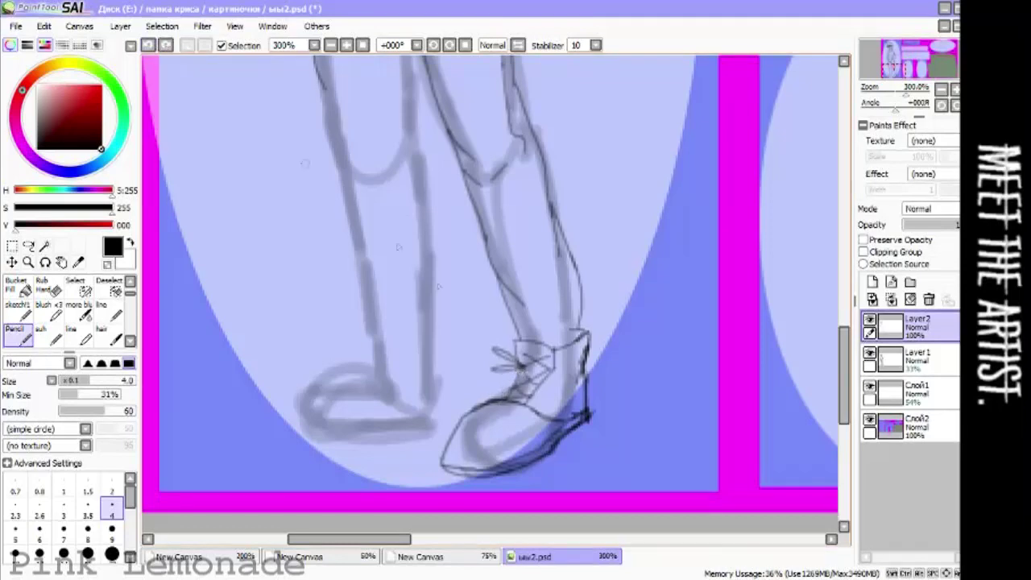
# Select the bent leg's finished boot and scale it down slightly with a transform
pyautogui.moveTo(851, 368); pyautogui.dragTo(856, 332)
pyautogui.hotkey('ctrl', '-')
pyautogui.click(86, 291)
pyautogui.moveTo(483, 402)
pyautogui.mouseDown()
pyautogui.moveTo(534, 414)
pyautogui.moveTo(543, 438)
pyautogui.moveTo(524, 419)
pyautogui.mouseUp()
pyautogui.hotkey('ctrl', 't')
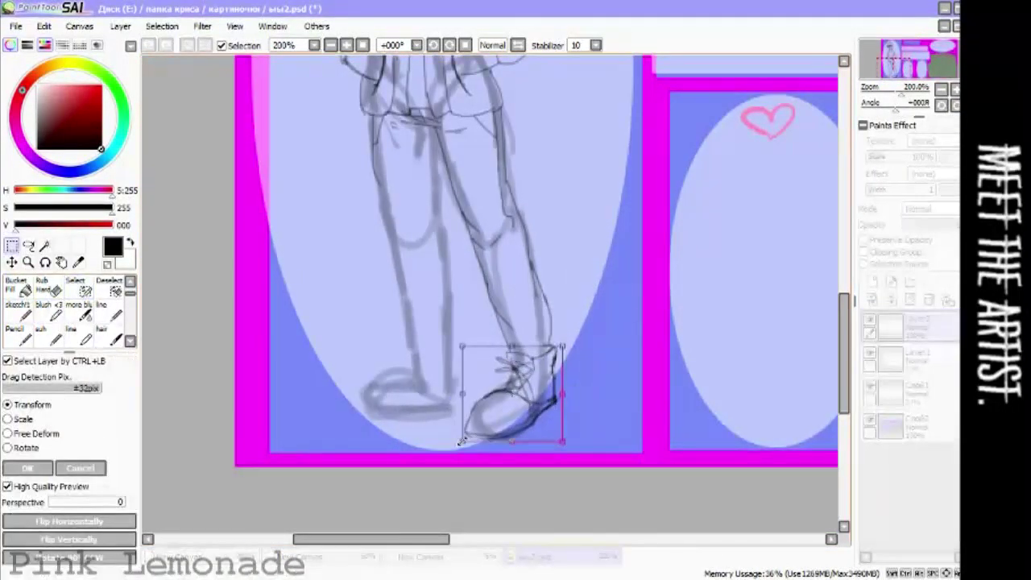
pyautogui.press('Return')
pyautogui.hotkey('ctrl', '+')
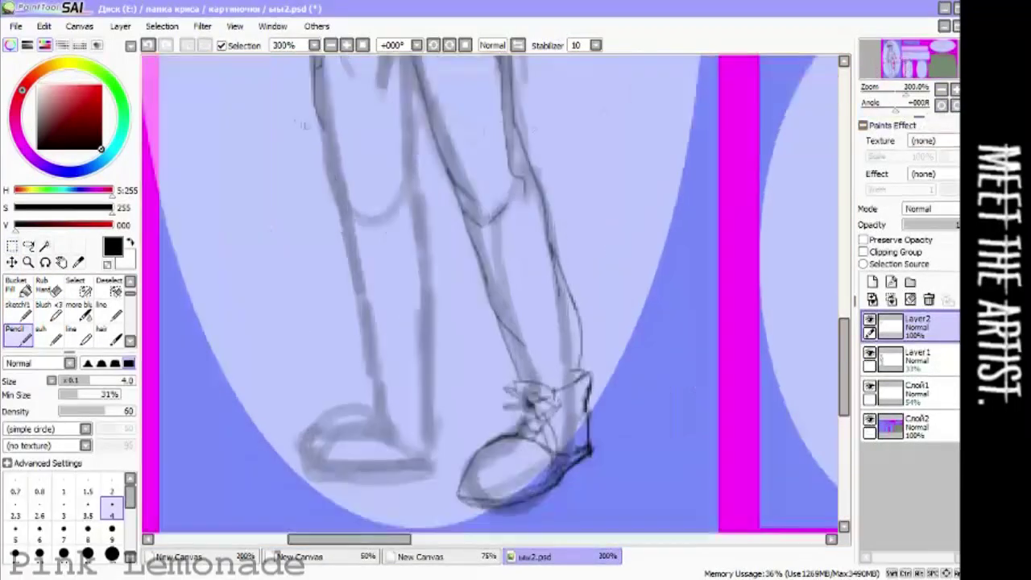
# Outline the straight leg and sketch its boot with cuff, heel, toe and flat sole
pyautogui.hotkey('ctrl', 'z')
pyautogui.moveTo(412, 61); pyautogui.dragTo(407, 228)
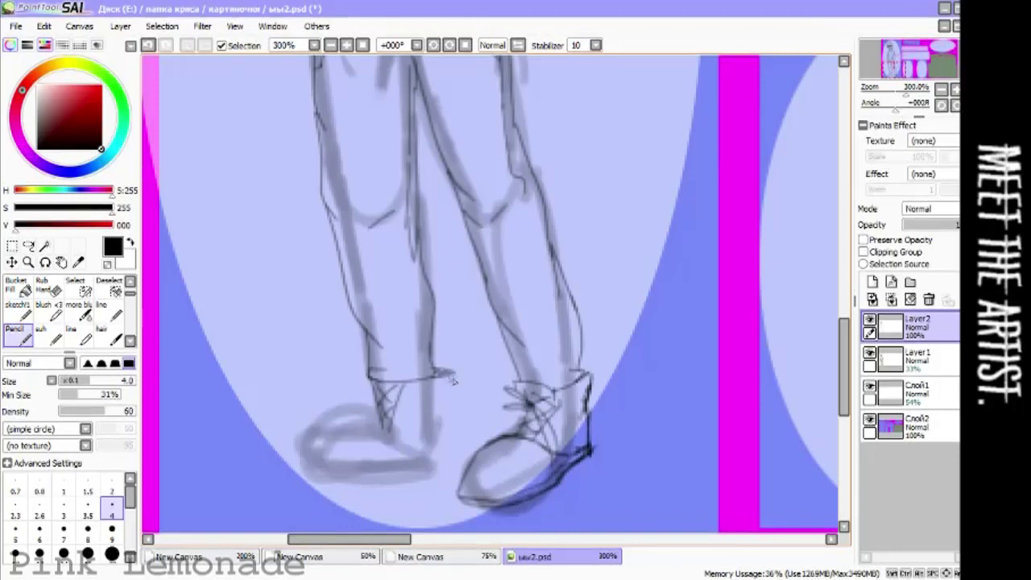
pyautogui.click(149, 45)
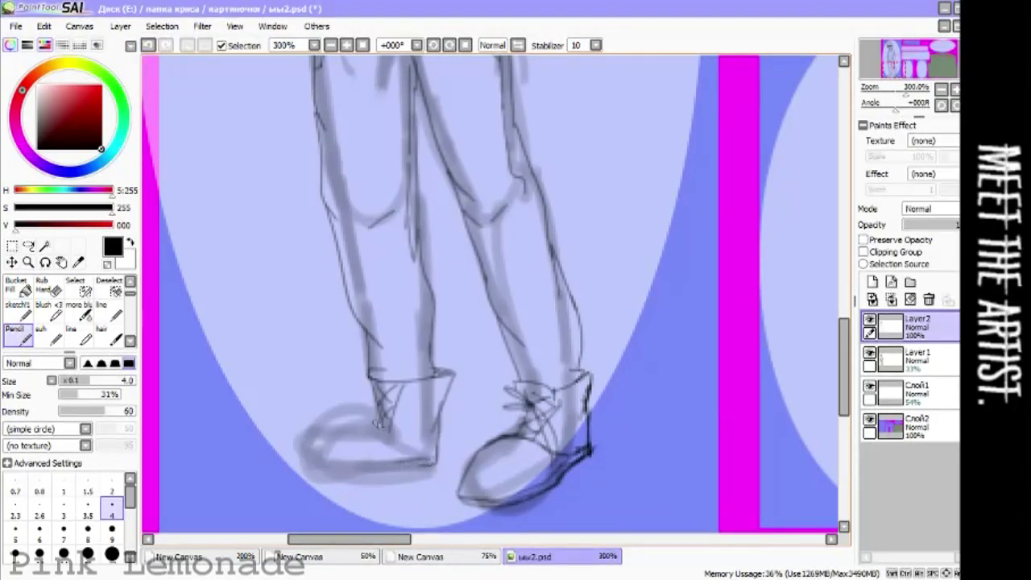
pyautogui.moveTo(365, 420); pyautogui.dragTo(292, 460)
pyautogui.moveTo(435, 464)
pyautogui.mouseDown()
pyautogui.moveTo(303, 466)
pyautogui.moveTo(354, 467)
pyautogui.mouseUp()
# Select the toe of the straight leg's boot with the Select brush, transform it, and sketch the laces
pyautogui.click(75, 286)
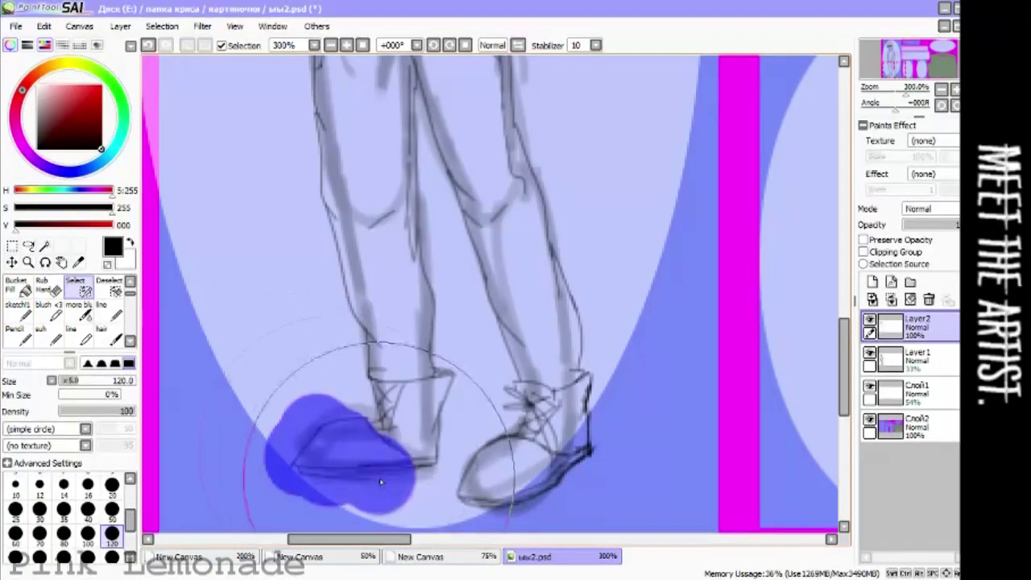
pyautogui.hotkey('ctrl', 't')
pyautogui.press('Return')
pyautogui.press('n')
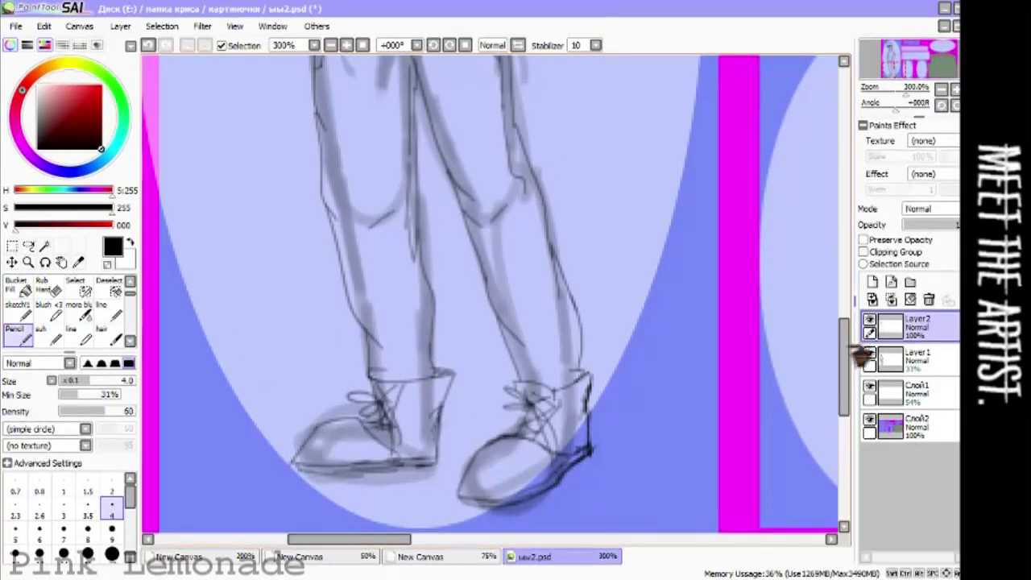
# Select a rectangular area of the figure sketch and transform it
pyautogui.scroll(-2, 844, 354)
pyautogui.click(12, 245)
pyautogui.moveTo(269, 210); pyautogui.dragTo(459, 446)
pyautogui.hotkey('ctrl', 't')
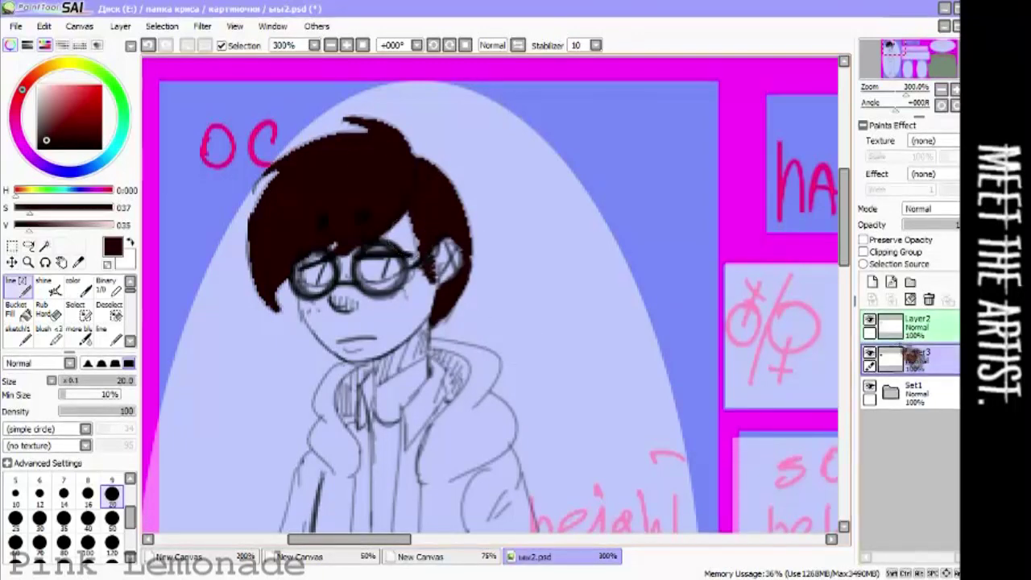
# Check another canvas for reference and fill the face and ear with a light beige skin tone on a new layer
pyautogui.click(217, 556)
pyautogui.click(535, 556)
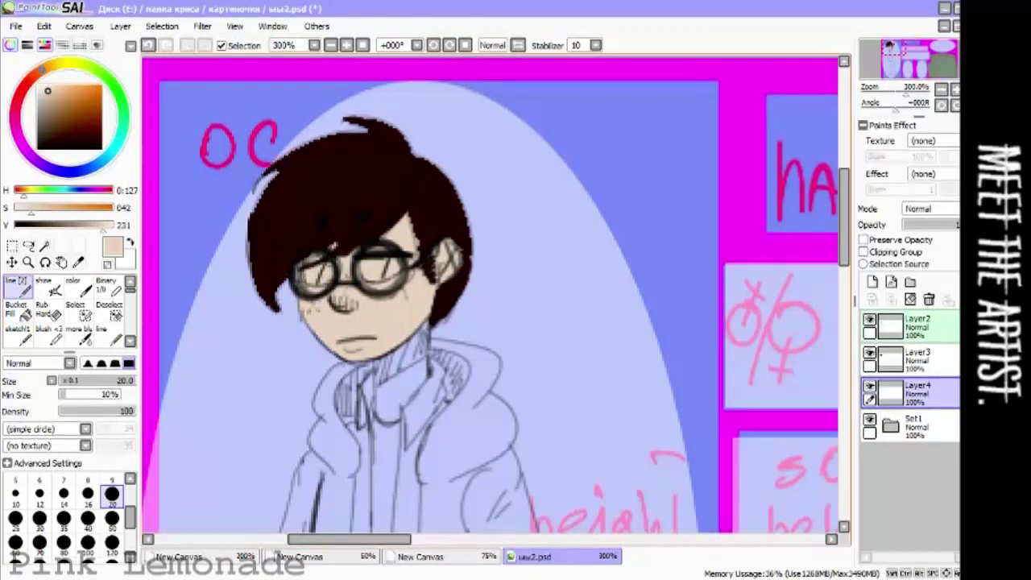
# Add a new layer clipped to the skin colour layer and choose the shine brush
pyautogui.moveTo(567, 323); pyautogui.dragTo(663, 323)
pyautogui.scroll(1, 663, 324)
pyautogui.click(872, 281)
pyautogui.click(864, 252)
pyautogui.click(49, 286)
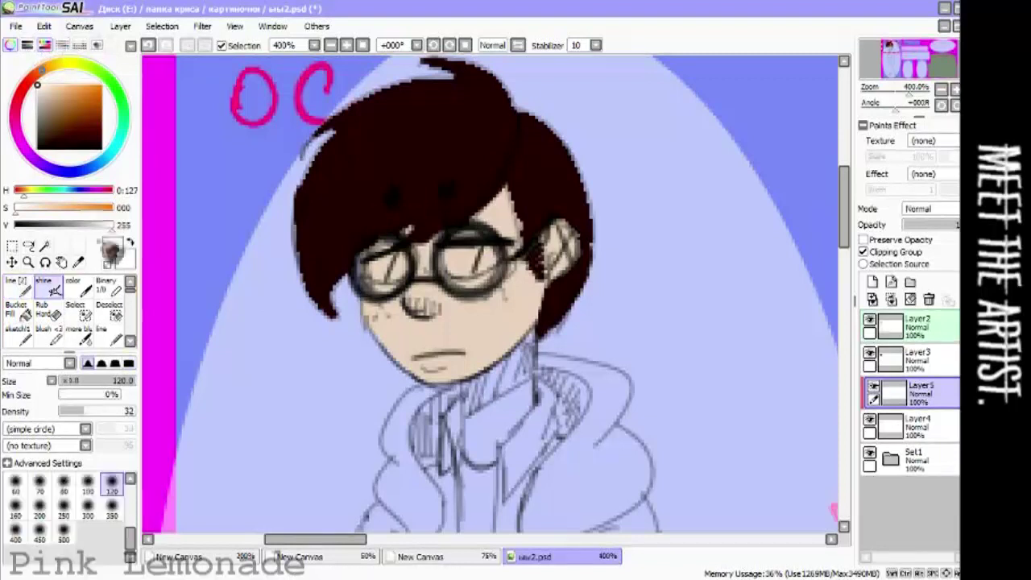
# Brush soft red blush onto the cheeks and nose with the shine brush at size 30
pyautogui.click(37, 85)
pyautogui.scroll(3, 65, 499)
pyautogui.click(40, 505)
pyautogui.click(101, 85)
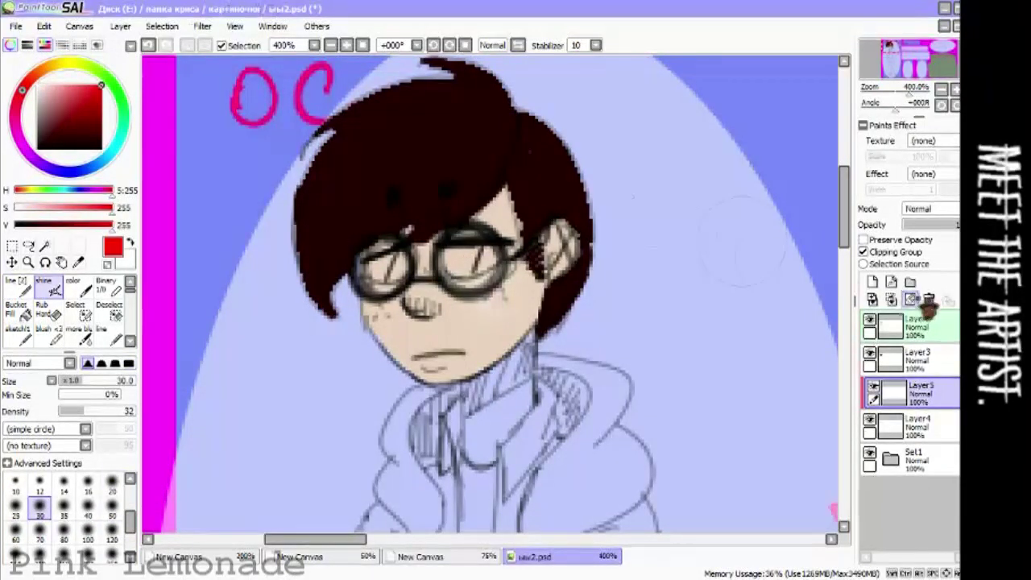
pyautogui.moveTo(481, 292); pyautogui.dragTo(501, 300)
pyautogui.moveTo(366, 310)
pyautogui.mouseDown()
pyautogui.moveTo(415, 234)
pyautogui.moveTo(431, 310)
pyautogui.mouseUp()
# Tint the lips red with the brush at size 20 and lower the blush layer's opacity to 44%
pyautogui.click(112, 481)
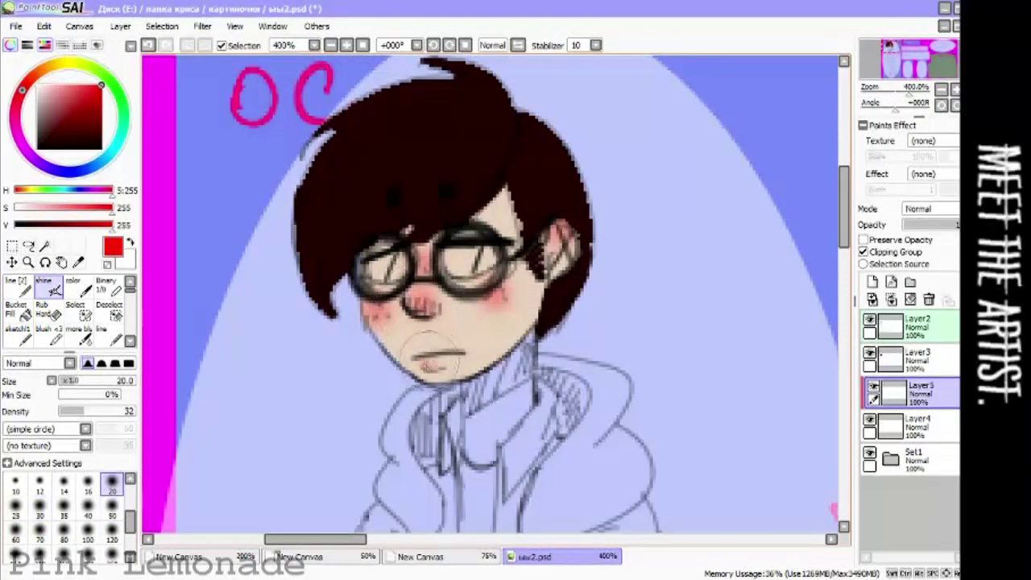
pyautogui.moveTo(421, 346); pyautogui.dragTo(467, 355)
pyautogui.moveTo(322, 539)
pyautogui.mouseDown()
pyautogui.moveTo(335, 539)
pyautogui.moveTo(324, 539)
pyautogui.mouseUp()
# Paint white highlights on the lower lip on a new clipped layer with the Binary brush at size 1
pyautogui.click(872, 282)
pyautogui.click(38, 86)
pyautogui.click(106, 286)
pyautogui.click(14, 489)
pyautogui.scroll(1, 334, 385)
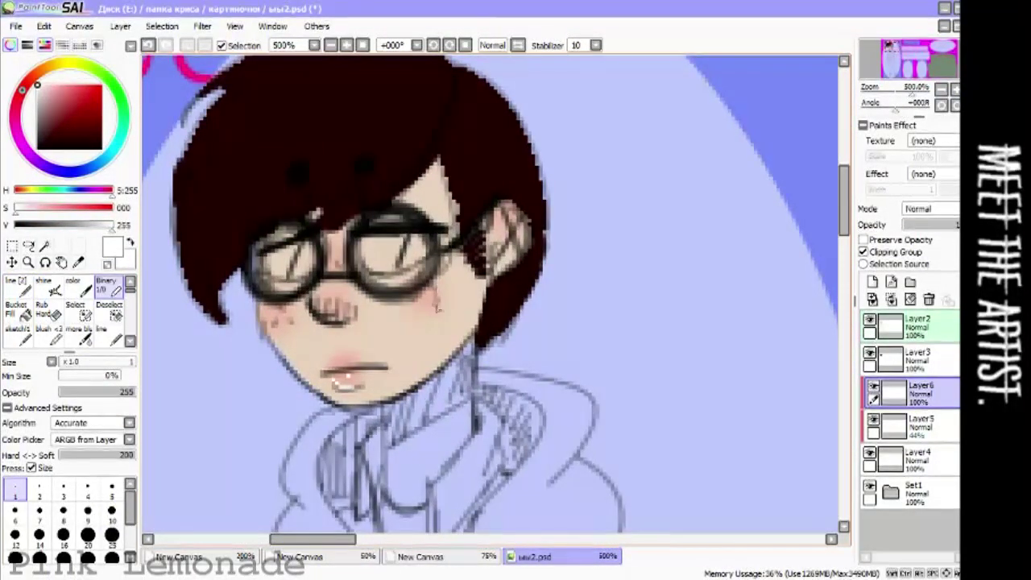
# Lower the lip highlight layer's opacity to 41%
pyautogui.scroll(-1, 491, 294)
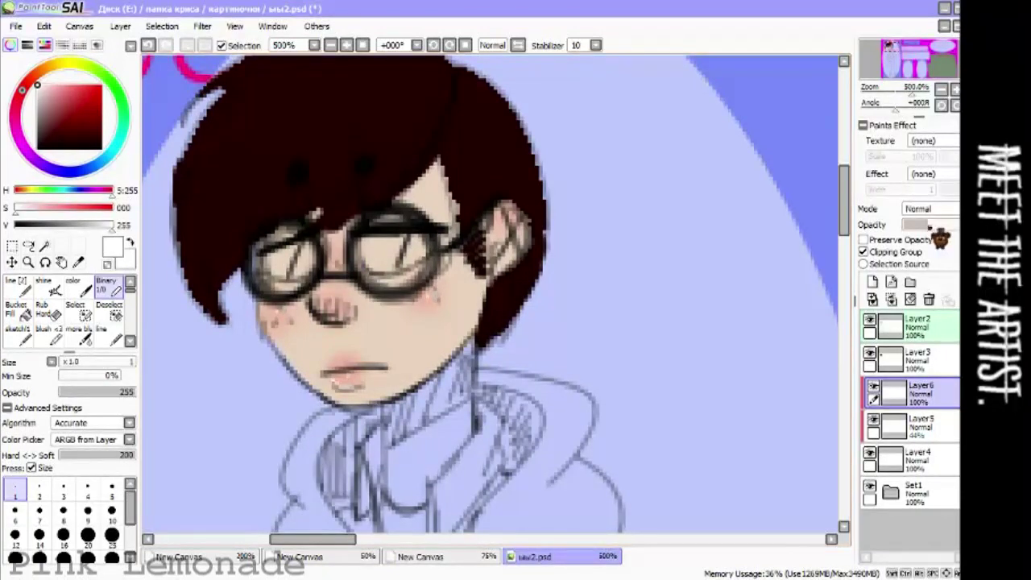
pyautogui.scroll(-1, 491, 294)
pyautogui.scroll(3, 491, 294)
pyautogui.moveTo(301, 378); pyautogui.dragTo(387, 365)
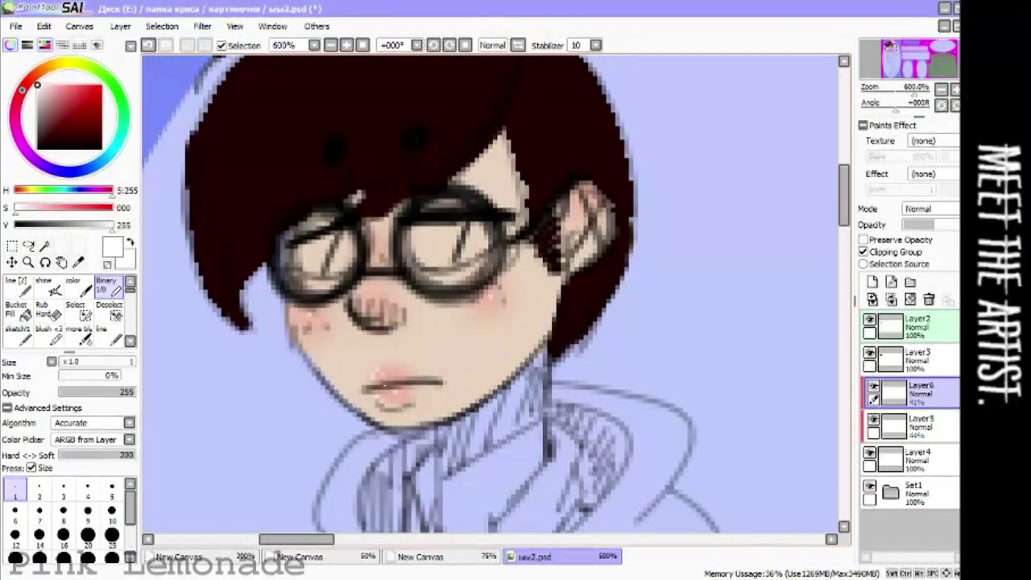
# Reduce the lip highlight layer's opacity to 23% and select the skin colour layer
pyautogui.press('-')
pyautogui.press('-')
pyautogui.press('-')
pyautogui.press('-')
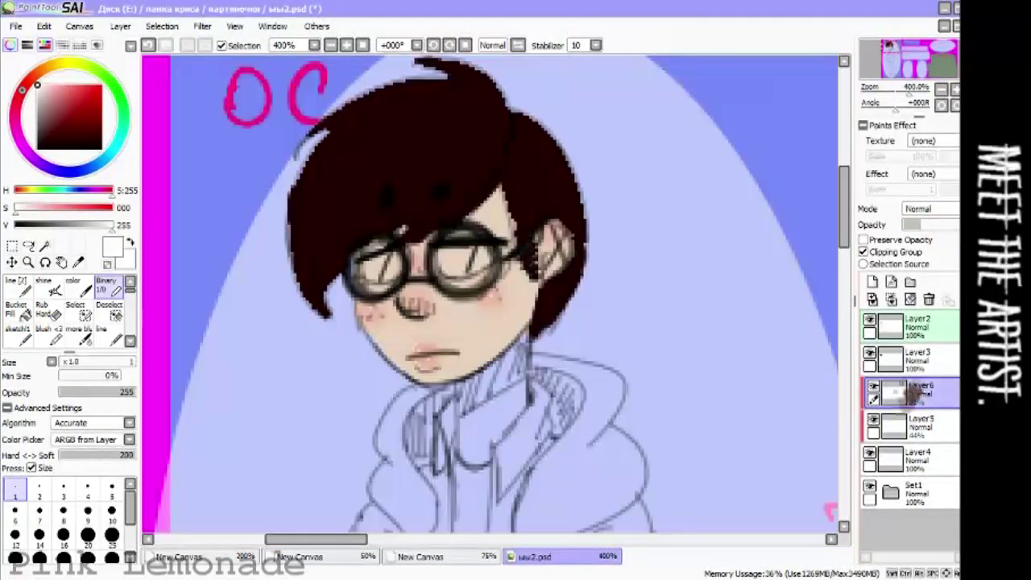
pyautogui.press('+')
pyautogui.press('+')
pyautogui.press('+')
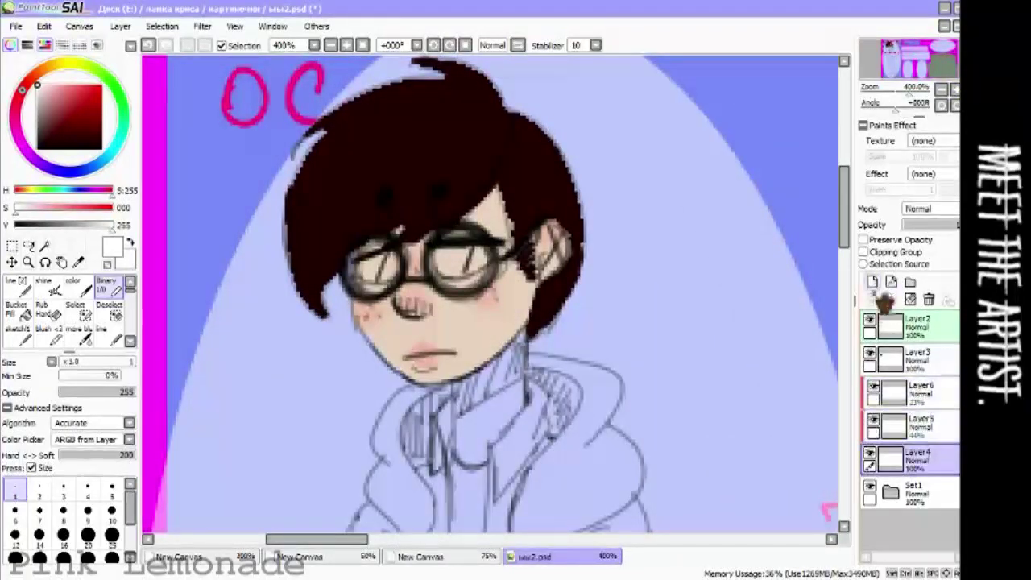
# Add a clipped layer above the skin and softly shade the area behind both lenses in black with the shine brush at size 20
pyautogui.click(873, 282)
pyautogui.click(50, 290)
pyautogui.moveTo(455, 256); pyautogui.dragTo(465, 275)
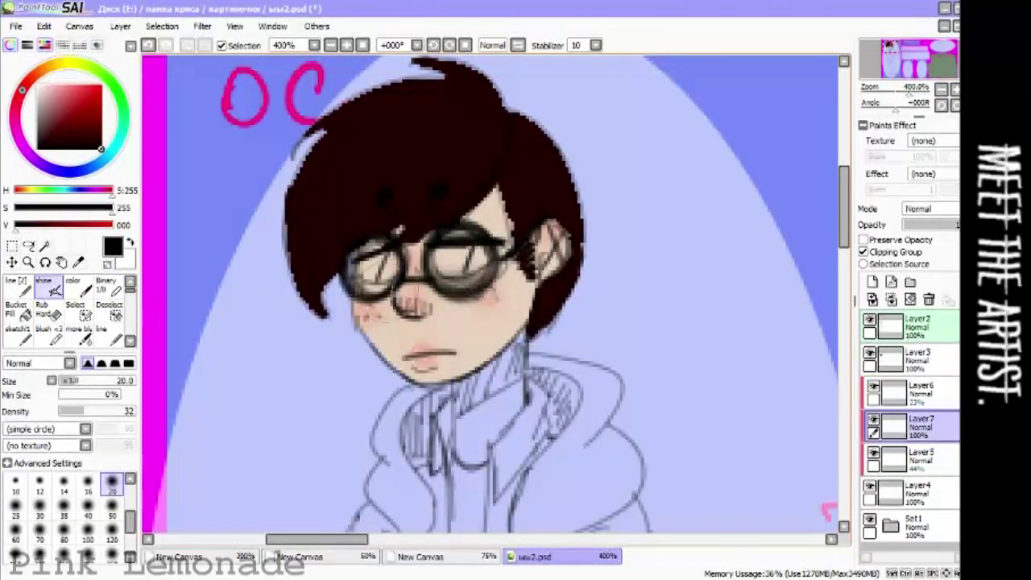
pyautogui.moveTo(391, 268); pyautogui.dragTo(354, 294)
# Paint a soft red glow over both lenses on another new clipped layer with the shine brush at size 20
pyautogui.click(73, 171)
pyautogui.click(101, 123)
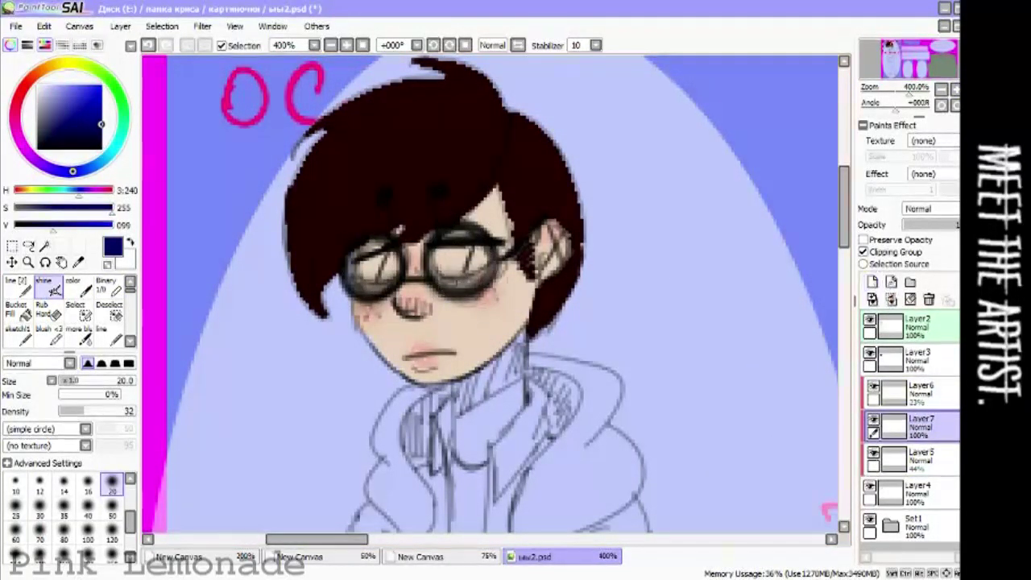
pyautogui.hotkey('ctrl', 'shift', 'n')
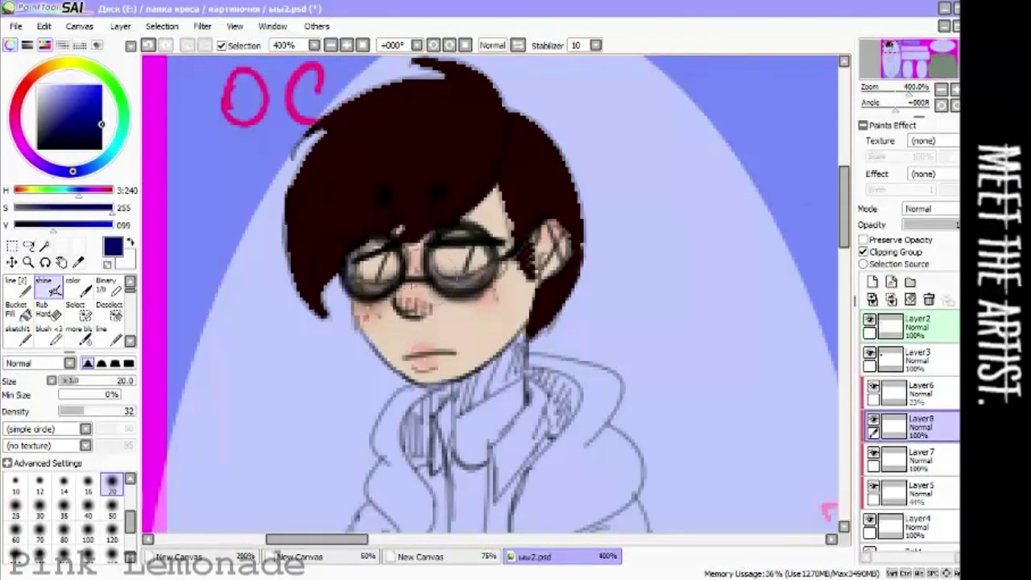
pyautogui.click(30, 154)
pyautogui.click(101, 106)
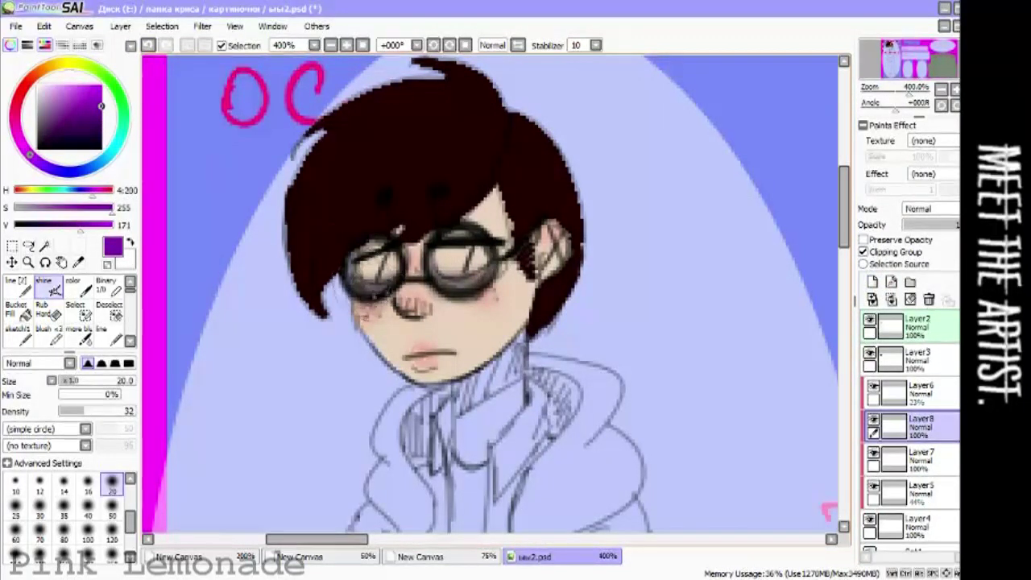
pyautogui.click(864, 251)
pyautogui.click(864, 251)
pyautogui.click(23, 89)
pyautogui.click(101, 83)
pyautogui.moveTo(353, 260); pyautogui.dragTo(399, 286)
pyautogui.moveTo(441, 250); pyautogui.dragTo(491, 282)
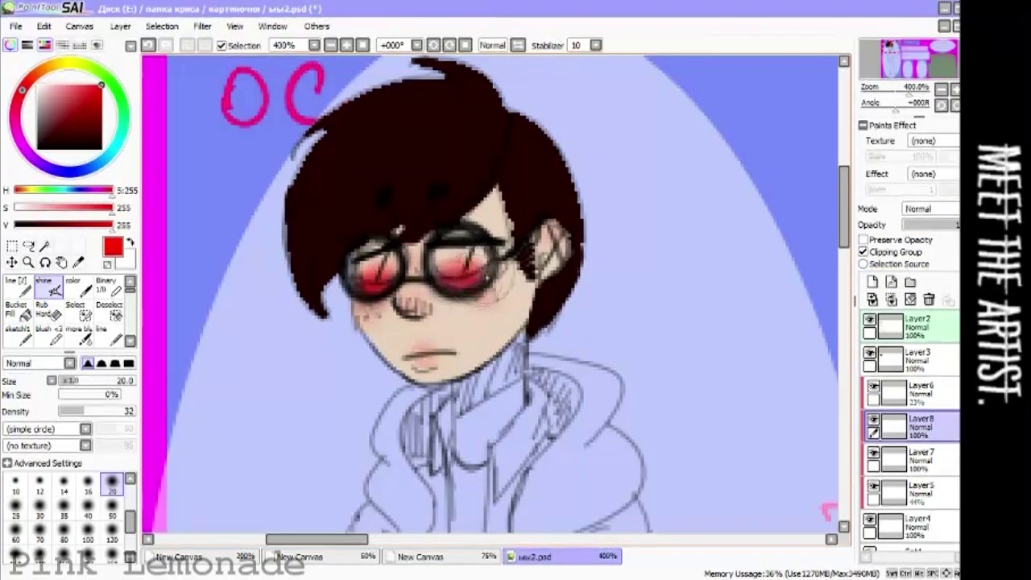
# Change the blending mode of the red lens layer and merge the clipped face layers down into the skin layer
pyautogui.click(930, 209)
pyautogui.click(927, 288)
pyautogui.hotkey('ctrl', 'e')
pyautogui.click(930, 208)
pyautogui.click(926, 241)
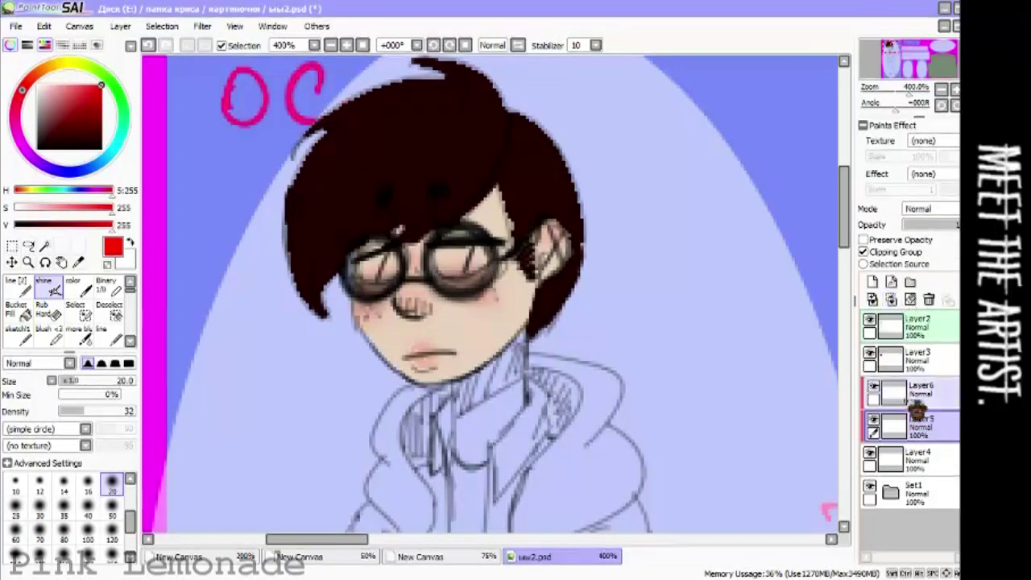
pyautogui.hotkey('ctrl', 'e')
pyautogui.hotkey('ctrl', 'e')
# Paint the eye whites behind both lenses in white on a separate layer with the line brush at size 20
pyautogui.press('x')
pyautogui.moveTo(378, 252)
pyautogui.mouseDown()
pyautogui.moveTo(364, 278)
pyautogui.moveTo(383, 274)
pyautogui.mouseUp()
pyautogui.moveTo(441, 262)
pyautogui.mouseDown()
pyautogui.moveTo(484, 260)
pyautogui.moveTo(451, 242)
pyautogui.moveTo(469, 265)
pyautogui.moveTo(483, 258)
pyautogui.moveTo(443, 256)
pyautogui.mouseUp()
pyautogui.moveTo(355, 254); pyautogui.dragTo(378, 274)
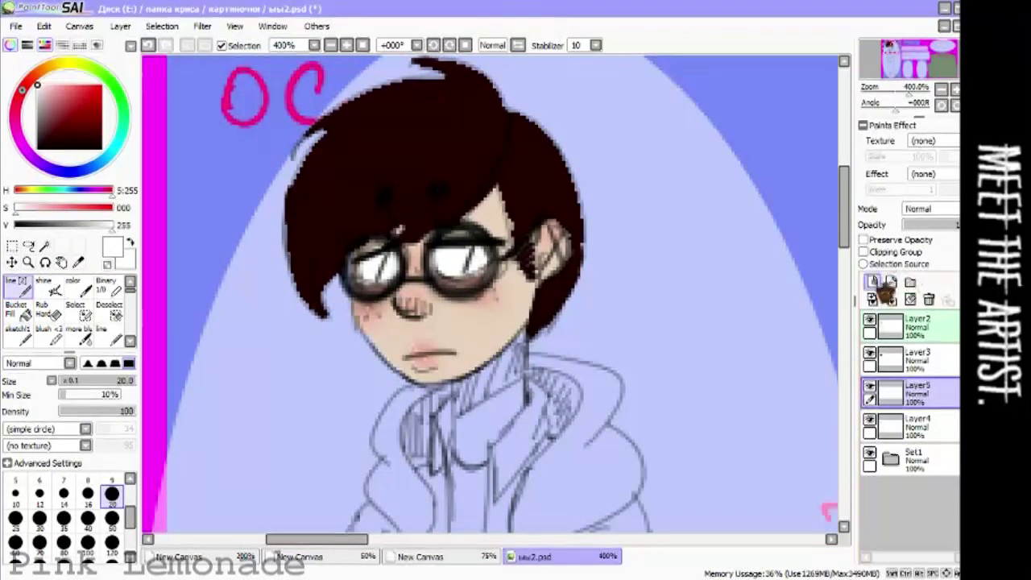
# Paint dark grey irises over the eye whites on a new clipped layer with the line brush at size 20
pyautogui.click(872, 281)
pyautogui.moveTo(69, 225); pyautogui.dragTo(49, 225)
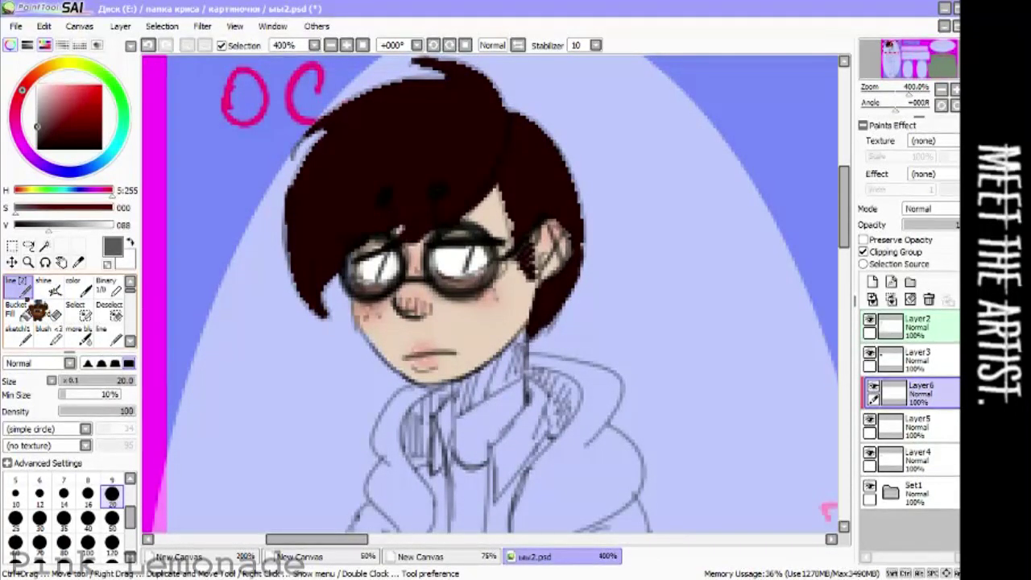
pyautogui.moveTo(364, 256); pyautogui.dragTo(376, 271)
pyautogui.moveTo(468, 247); pyautogui.dragTo(482, 274)
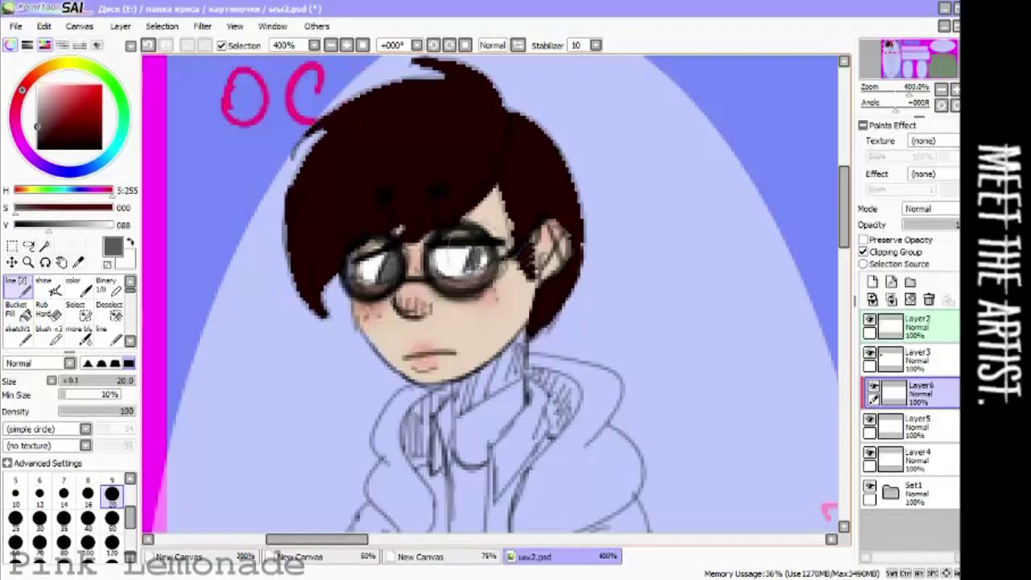
pyautogui.click(886, 330)
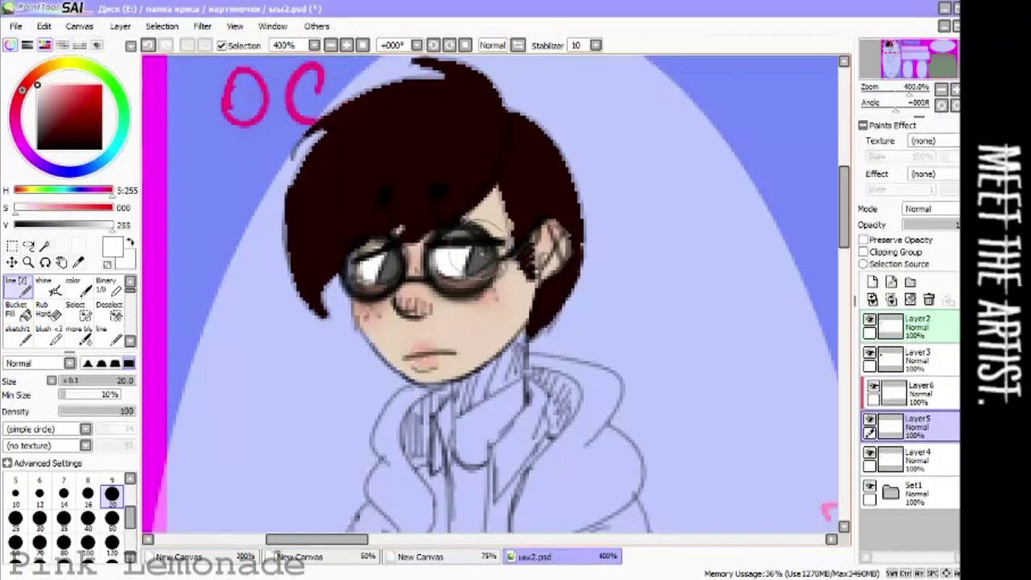
# Paint black shading over the upper part of both eyes on the clipped layer with the line brush at size 20
pyautogui.click(886, 394)
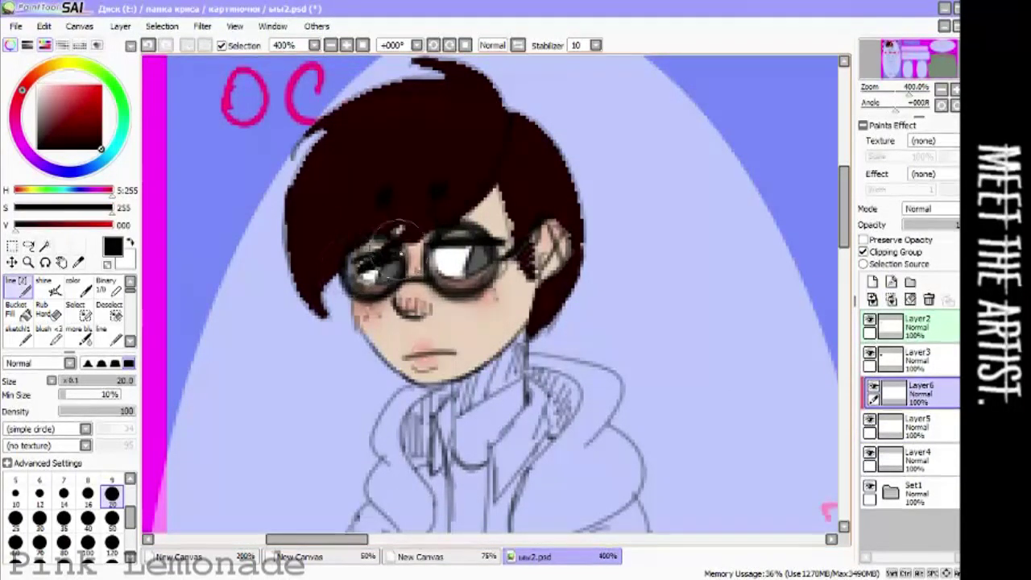
pyautogui.click(894, 425)
pyautogui.press('x')
pyautogui.moveTo(379, 237); pyautogui.dragTo(347, 282)
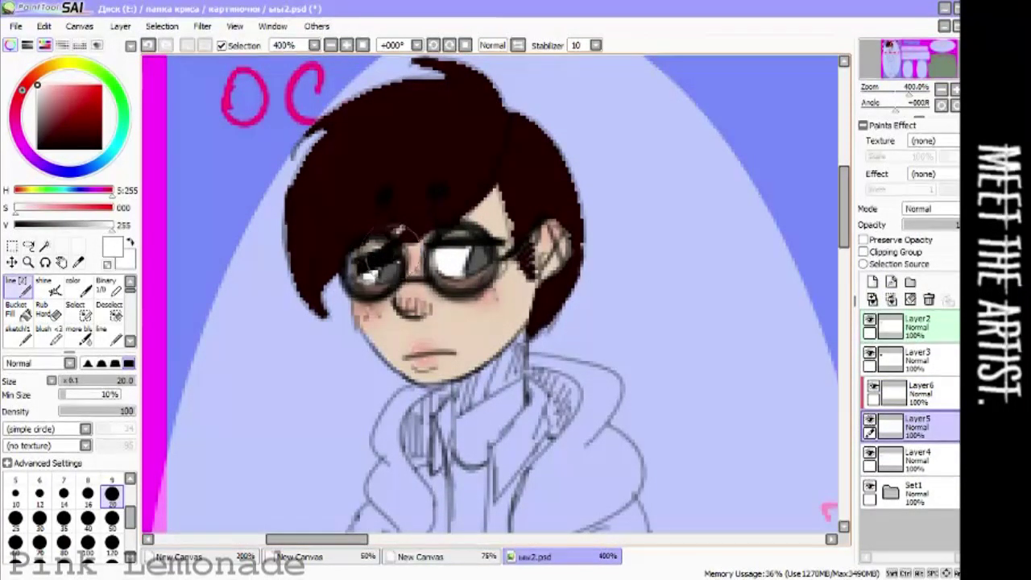
pyautogui.hotkey('ctrl', 'z')
pyautogui.press('x')
pyautogui.click(911, 393)
pyautogui.click(101, 149)
pyautogui.moveTo(406, 241); pyautogui.dragTo(487, 266)
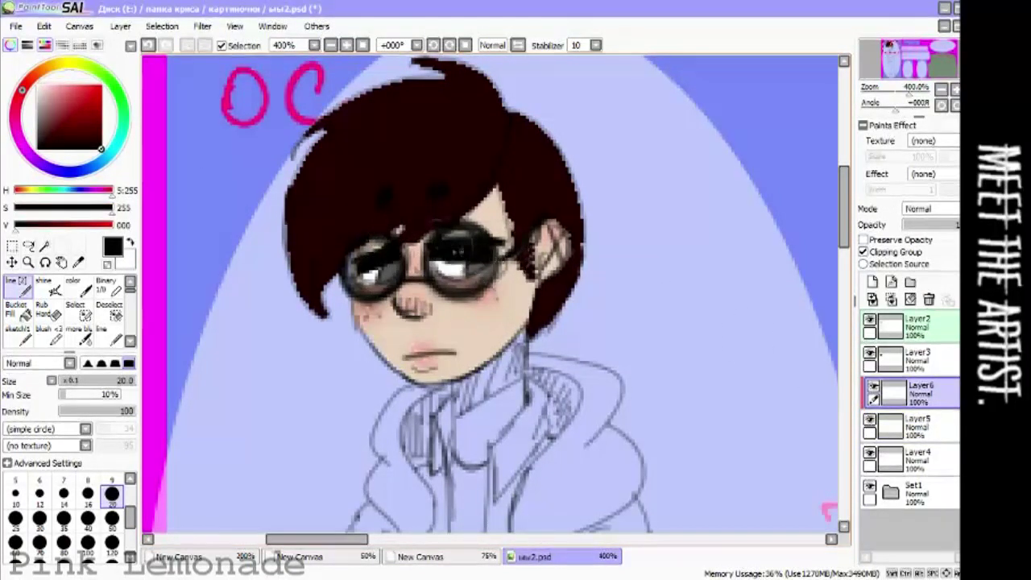
# Lower the eye shading layer's opacity to 38% and merge the eye layers down
pyautogui.hotkey('ctrl', 'z')
pyautogui.click(48, 310)
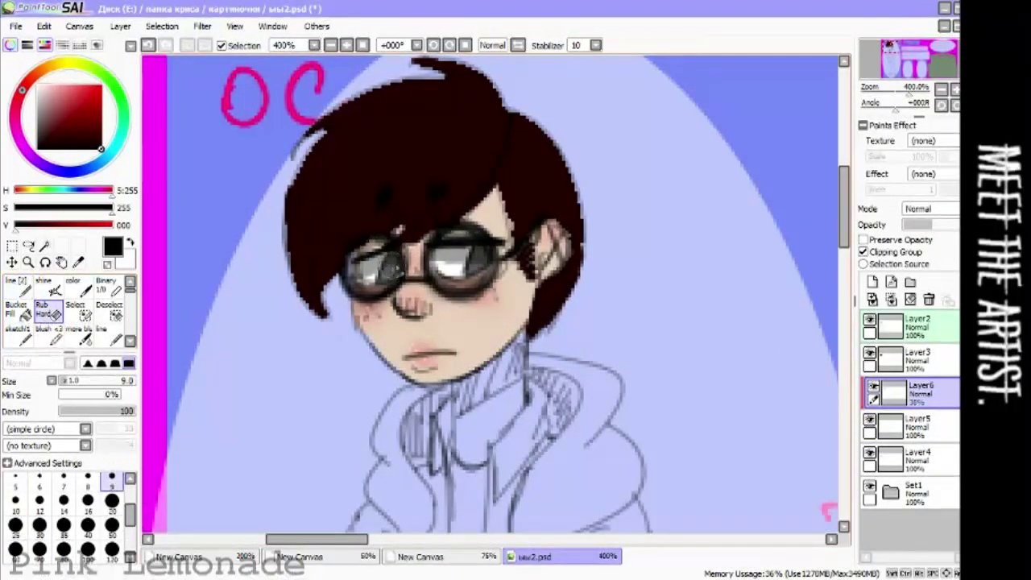
pyautogui.click(893, 300)
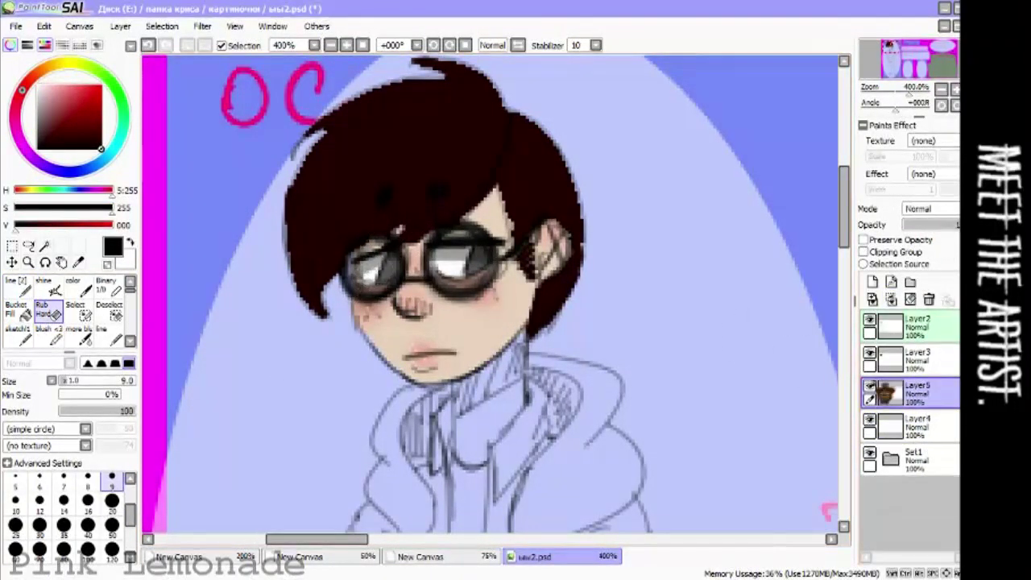
pyautogui.click(894, 301)
# Try a black mark beside the upper lip with the Binary brush on a separate low-opacity layer and delete that layer
pyautogui.hscroll(3, 491, 295)
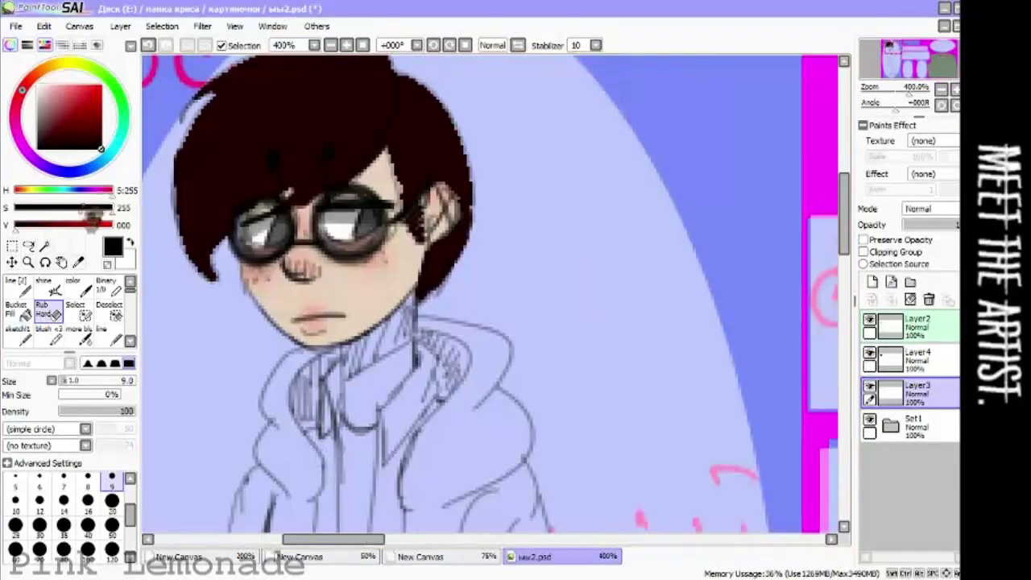
pyautogui.click(108, 286)
pyautogui.hotkey('ctrl', 'shift', 'n')
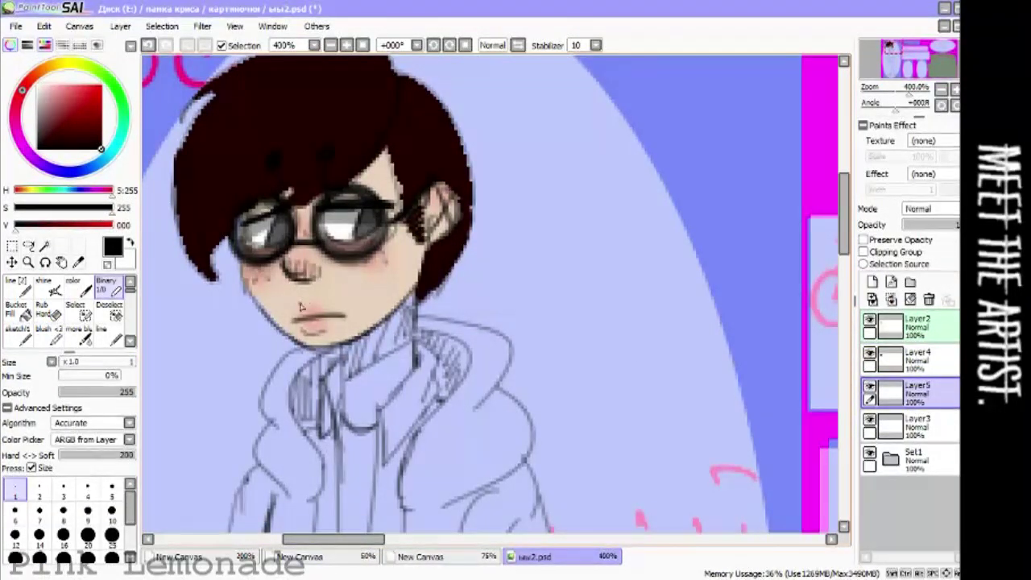
pyautogui.click(928, 300)
pyautogui.moveTo(910, 419); pyautogui.dragTo(911, 355)
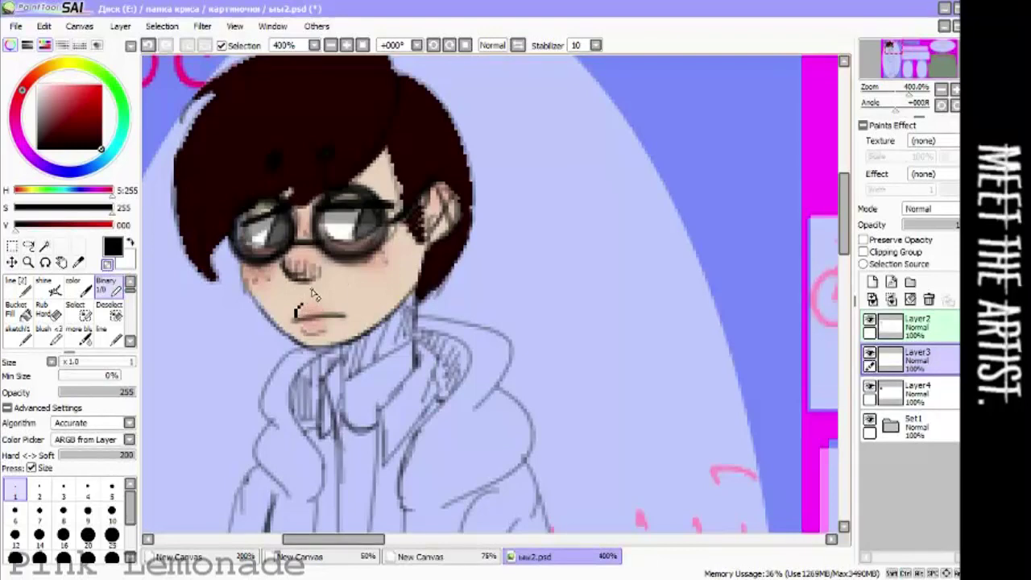
pyautogui.scroll(-5, 147, 292)
pyautogui.scroll(6, 147, 292)
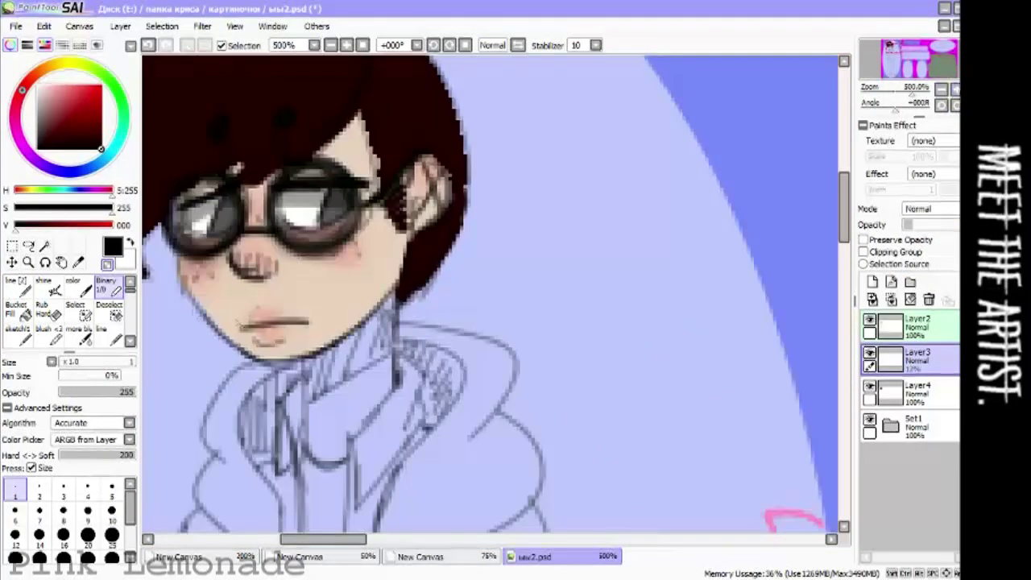
pyautogui.scroll(-2, 947, 121)
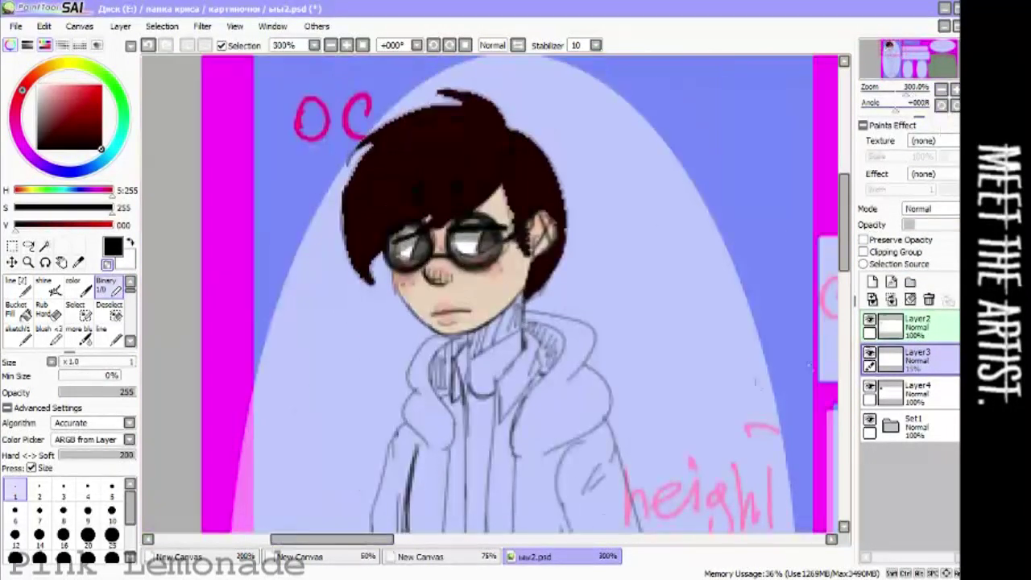
pyautogui.press('1')
pyautogui.click(929, 300)
# Fill the neck with the sampled skin colour on a new layer below the face, using the line brush at size 20
pyautogui.click(872, 281)
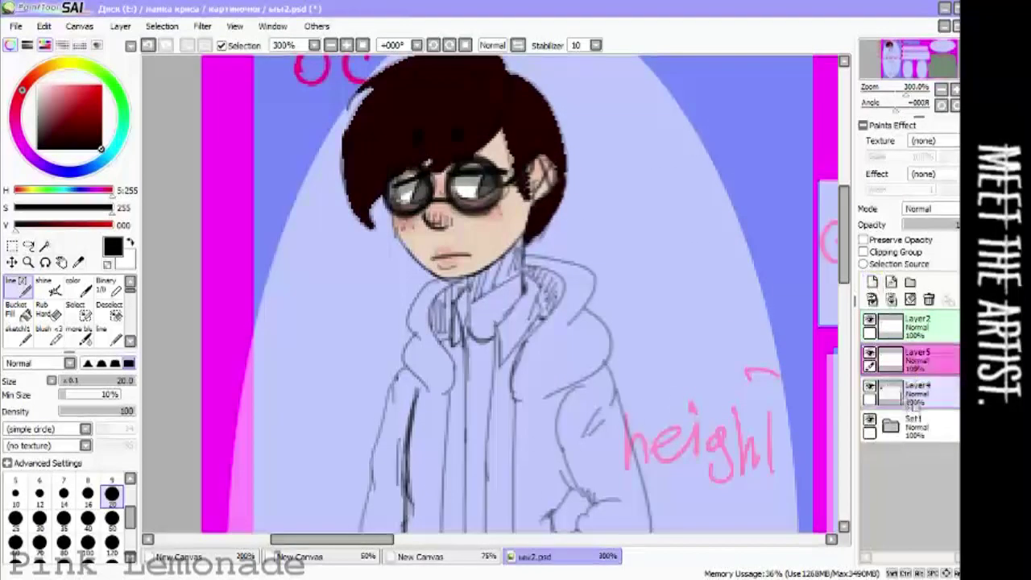
pyautogui.keyDown('alt'); pyautogui.click(346, 274); pyautogui.keyUp('alt')
pyautogui.moveTo(346, 278); pyautogui.dragTo(349, 326)
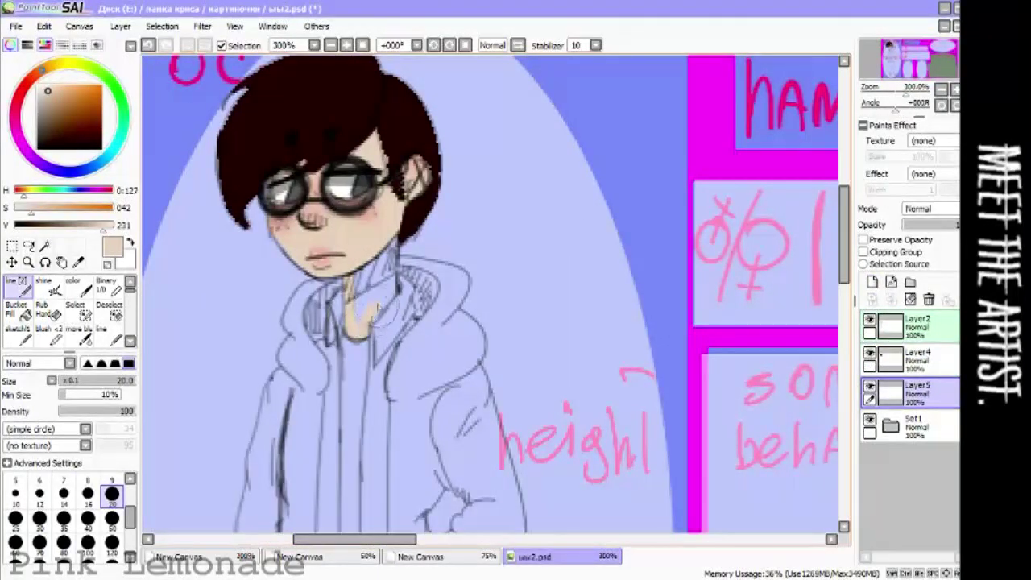
# Shade the neck below the chin with a darker skin tone on a new clipped layer
pyautogui.click(872, 281)
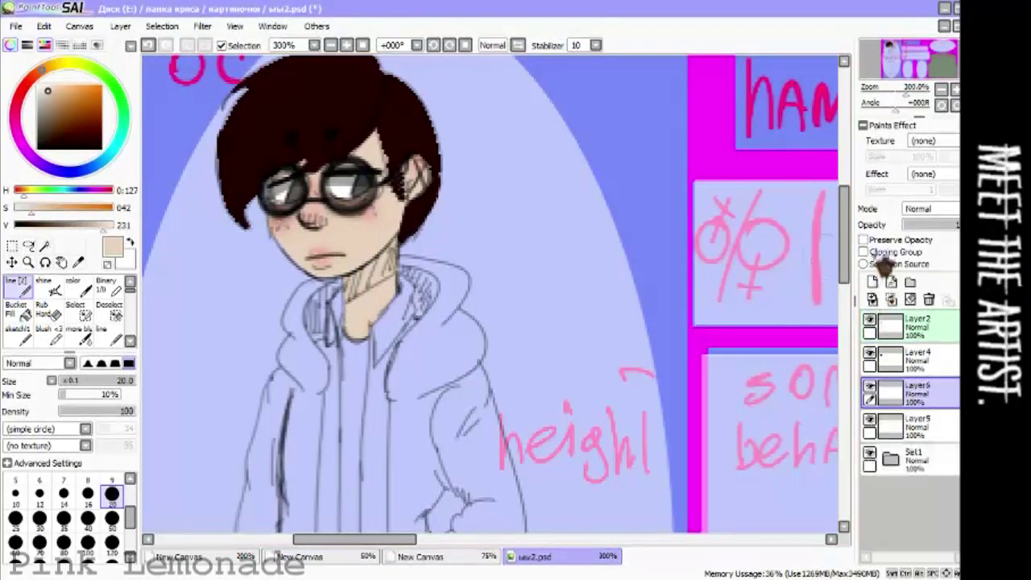
pyautogui.click(864, 251)
pyautogui.keyDown('alt'); pyautogui.click(378, 233); pyautogui.keyUp('alt')
pyautogui.moveTo(354, 258); pyautogui.dragTo(387, 310)
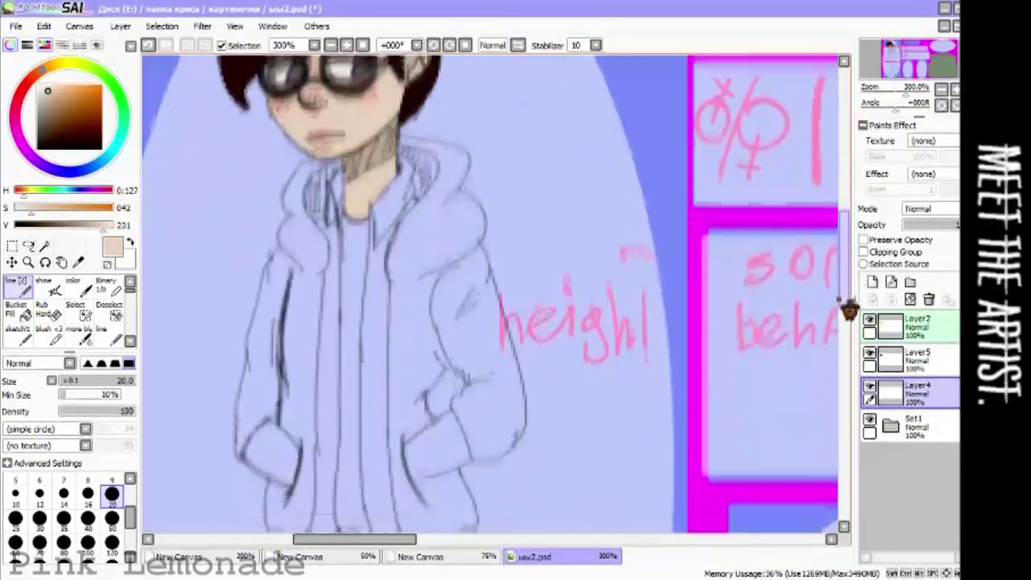
# Fill both hands at the jacket pockets with the skin colour on the layer below the face
pyautogui.scroll(5, 496, 294)
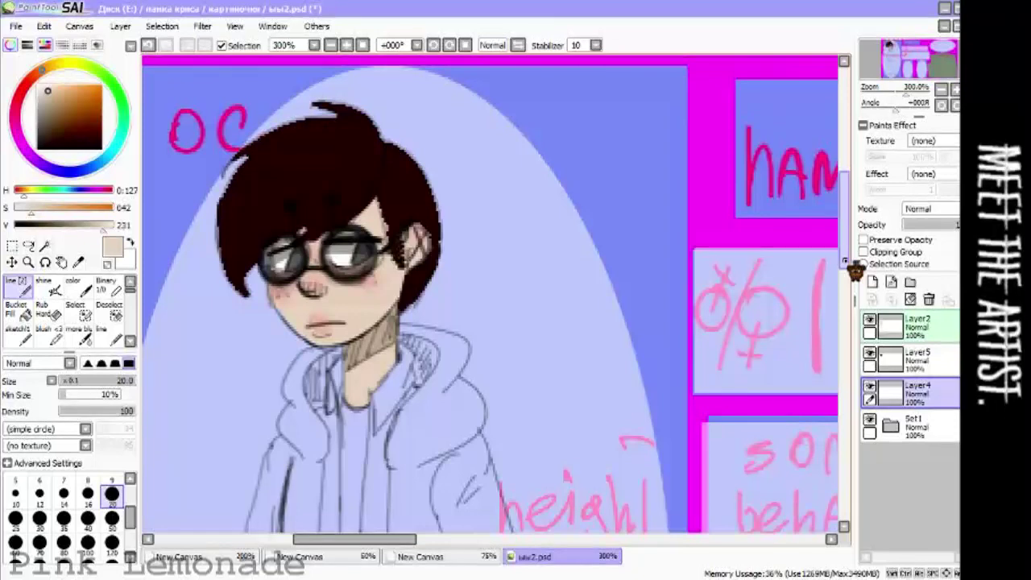
pyautogui.scroll(-1, 856, 272)
pyautogui.scroll(-4, 898, 347)
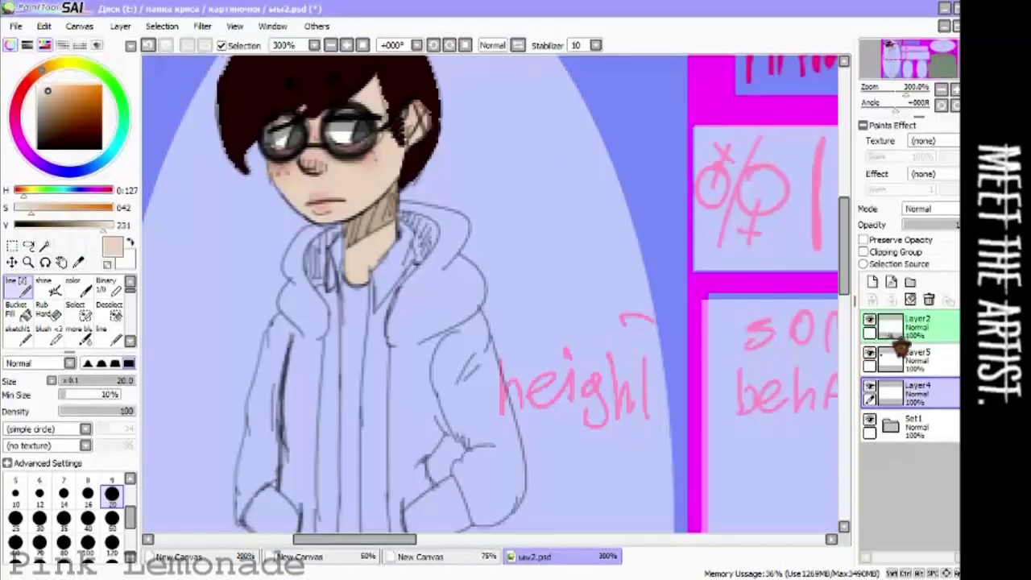
pyautogui.scroll(-3, 298, 443)
pyautogui.click(270, 407)
pyautogui.click(435, 403)
# Shade the hands near the pockets in a darker skin tone on a clipped layer and hatch the wrist with the sketch1 brush
pyautogui.click(873, 282)
pyautogui.click(864, 251)
pyautogui.click(48, 100)
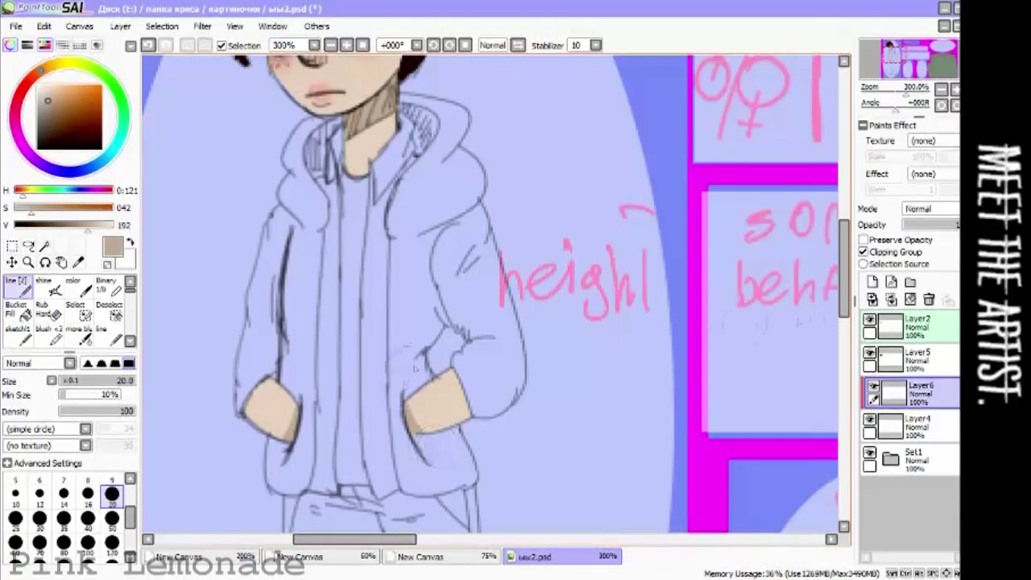
pyautogui.click(18, 330)
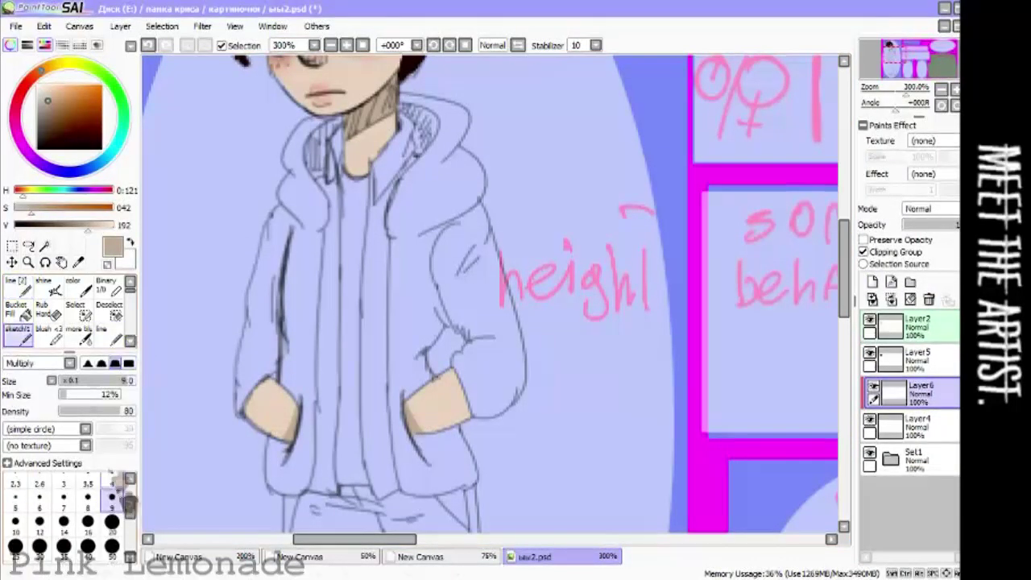
# Draw dark red scratches across the hatched wrist on a new clipped layer with the sketch1 brush at size 9
pyautogui.click(873, 282)
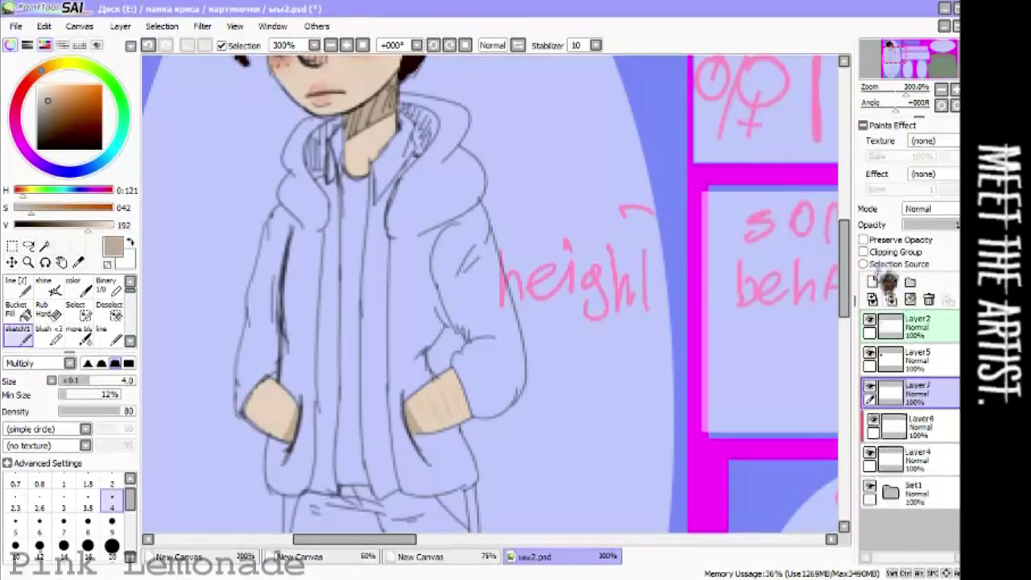
pyautogui.click(23, 89)
pyautogui.click(102, 115)
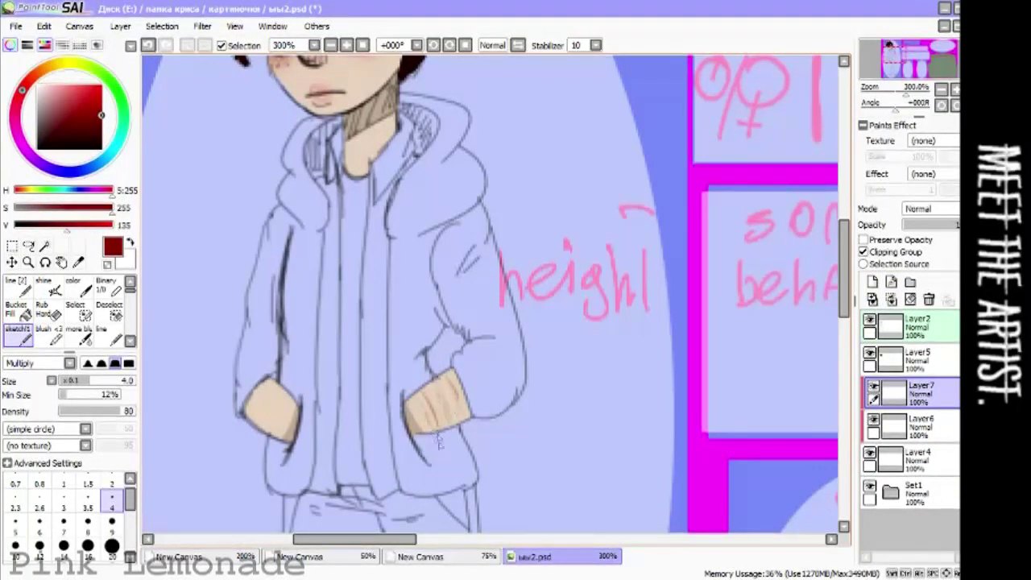
pyautogui.click(112, 225)
pyautogui.click(112, 522)
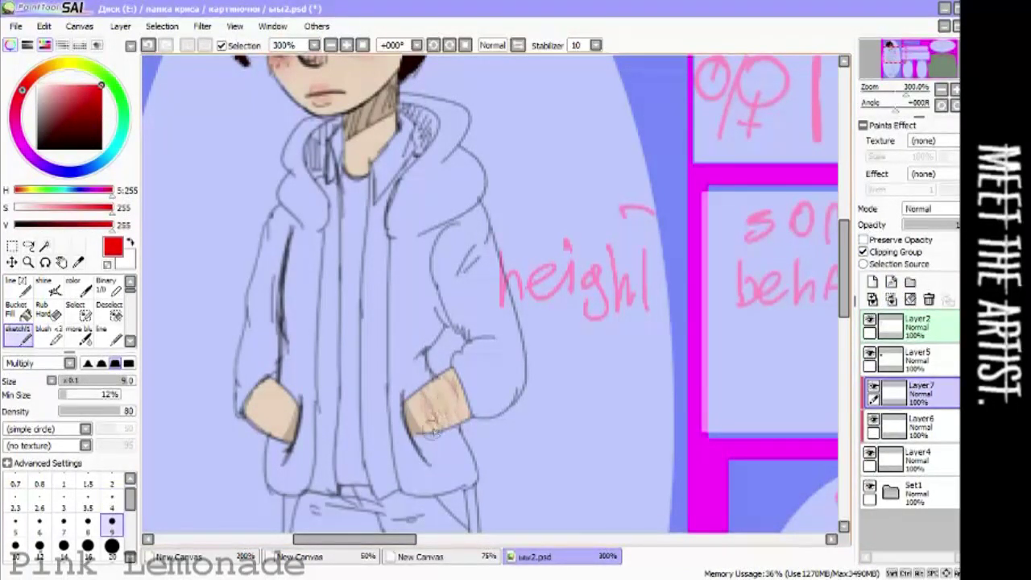
pyautogui.click(79, 226)
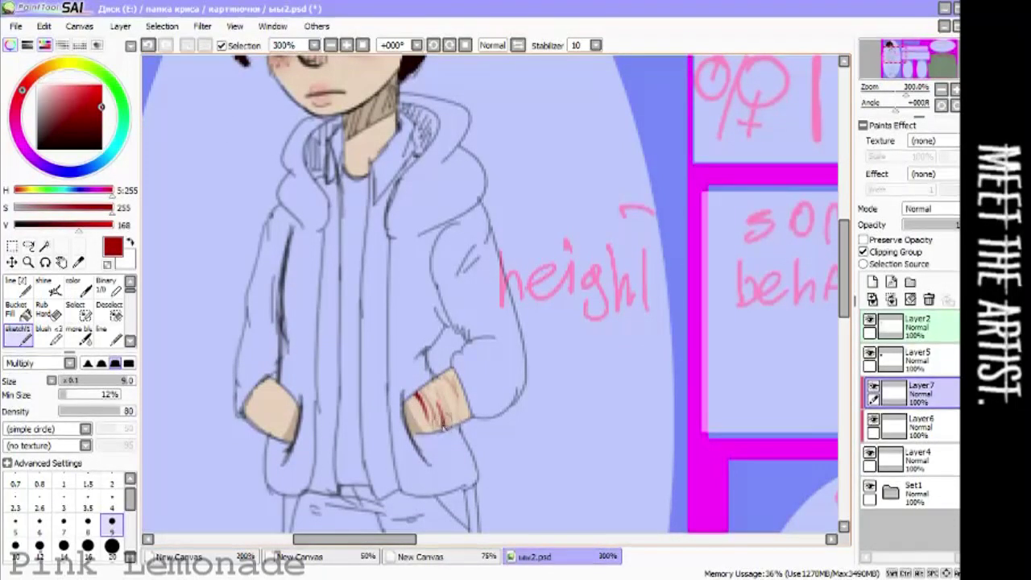
# Set the red scratch layer to Shade mode at 96% opacity and add a clipped layer beneath it for the shine brush at size 9
pyautogui.click(930, 209)
pyautogui.click(926, 275)
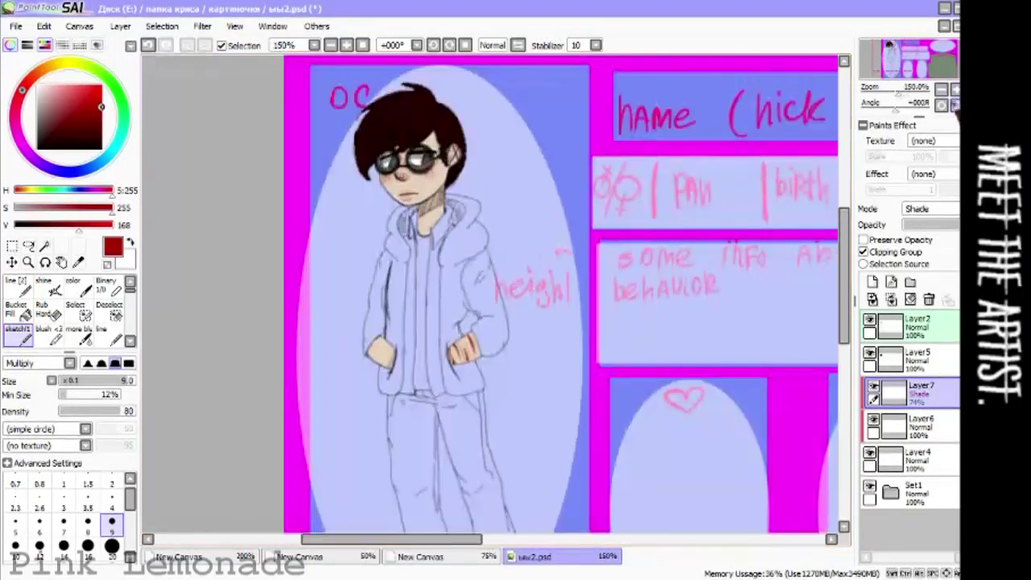
pyautogui.hotkey('ctrl', 'e')
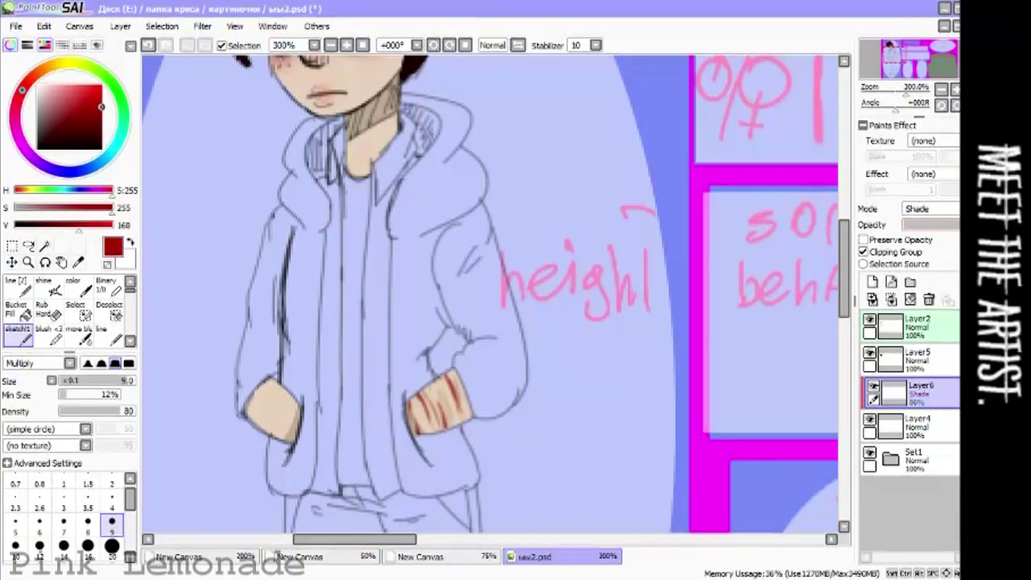
pyautogui.hotkey('ctrl', 'z')
pyautogui.click(48, 286)
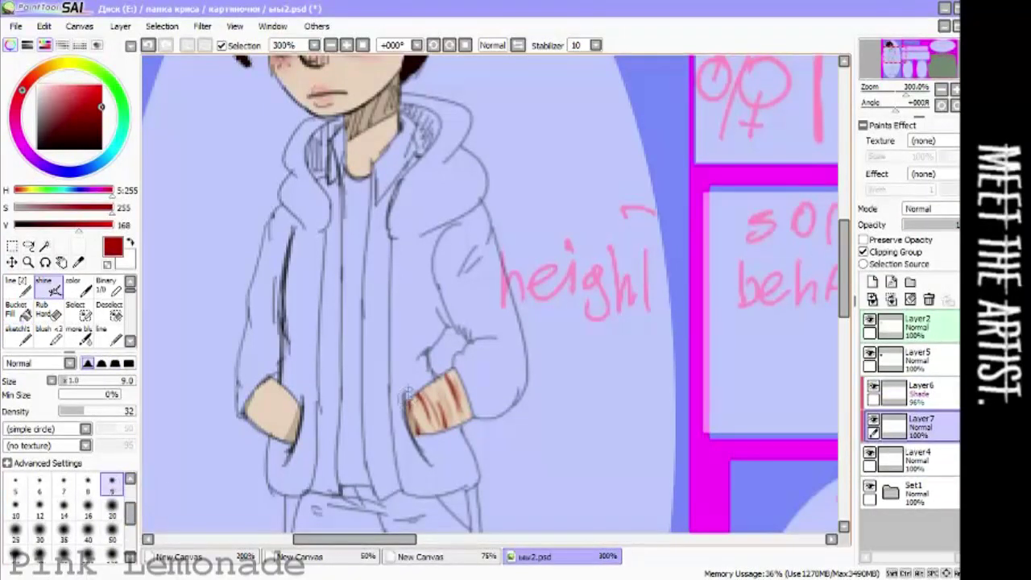
# Deepen the wrist scratches with a soft dark red glow using the shine brush at size 20, adding a clipped Multiply layer on top
pyautogui.press(']')
pyautogui.press(']')
pyautogui.press(']')
pyautogui.press(']')
pyautogui.press(']')
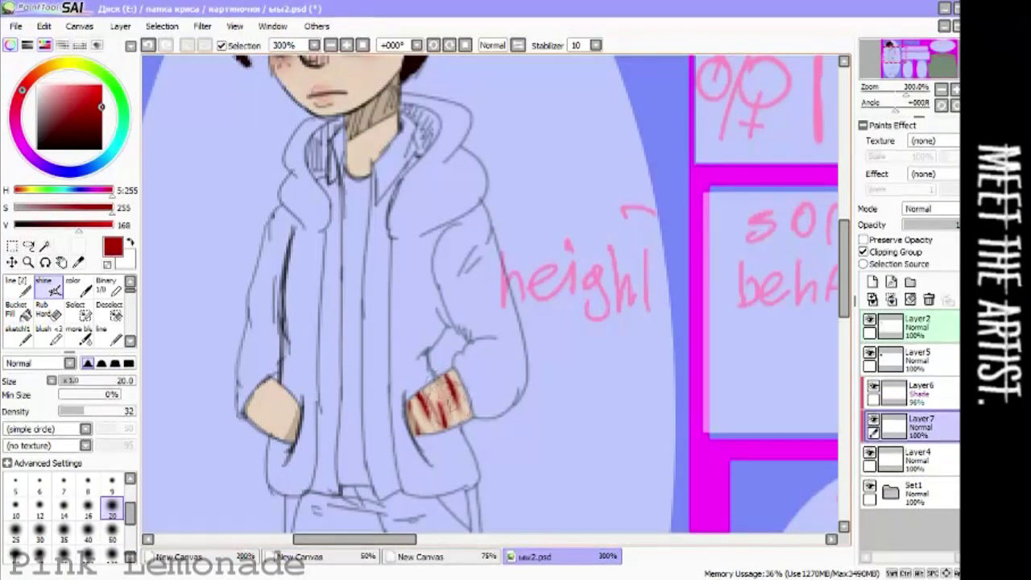
pyautogui.moveTo(911, 425); pyautogui.dragTo(908, 361)
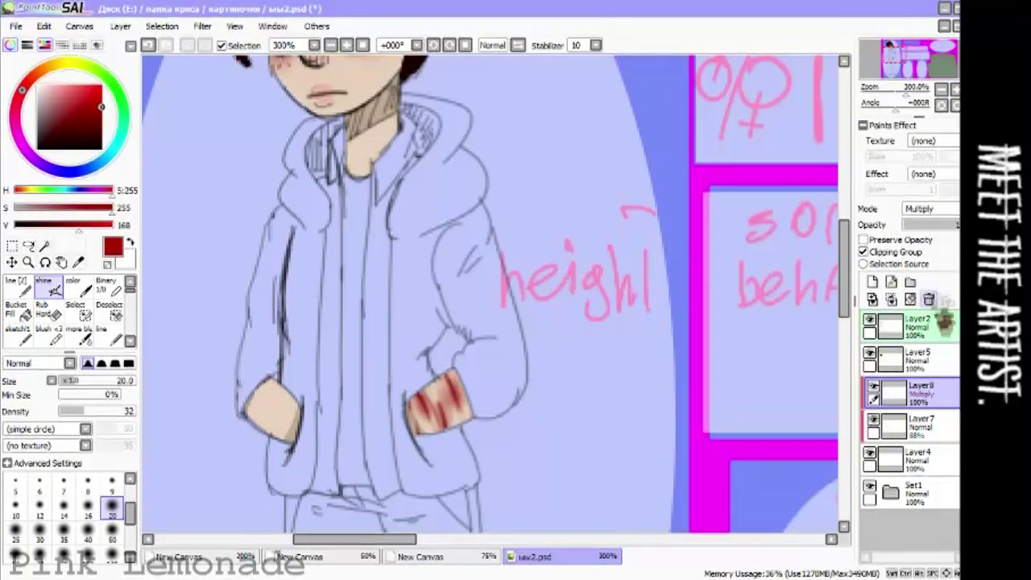
# Merge the clipped scratch layers down into the skin layer and move Layer5 beneath Layer4
pyautogui.click(891, 299)
pyautogui.click(893, 299)
pyautogui.moveTo(894, 359); pyautogui.dragTo(895, 398)
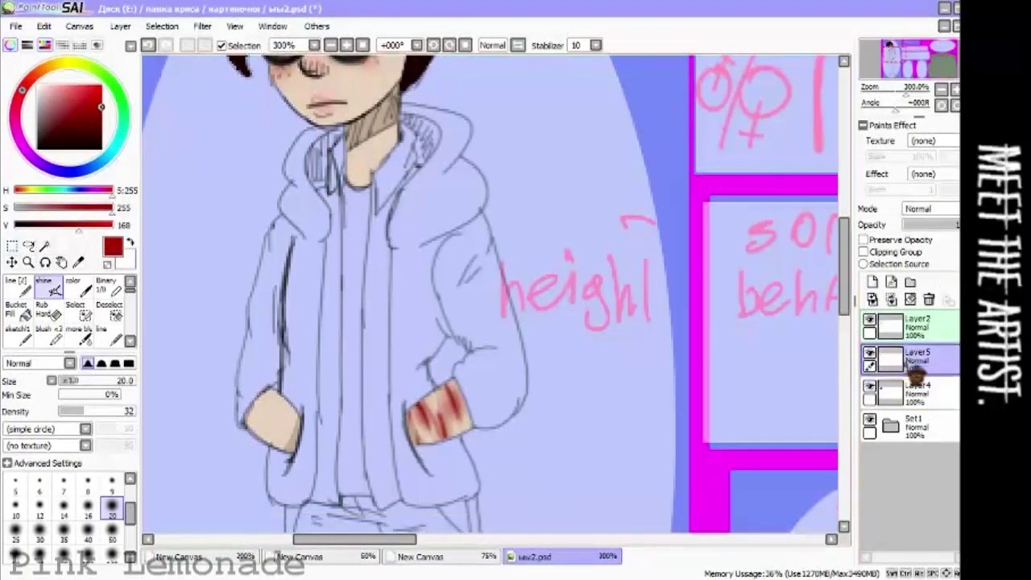
# Add a clipped layer in Multiply mode above Layer4 and switch to the line brush in black
pyautogui.click(873, 282)
pyautogui.click(864, 252)
pyautogui.click(930, 209)
pyautogui.click(926, 221)
pyautogui.click(16, 284)
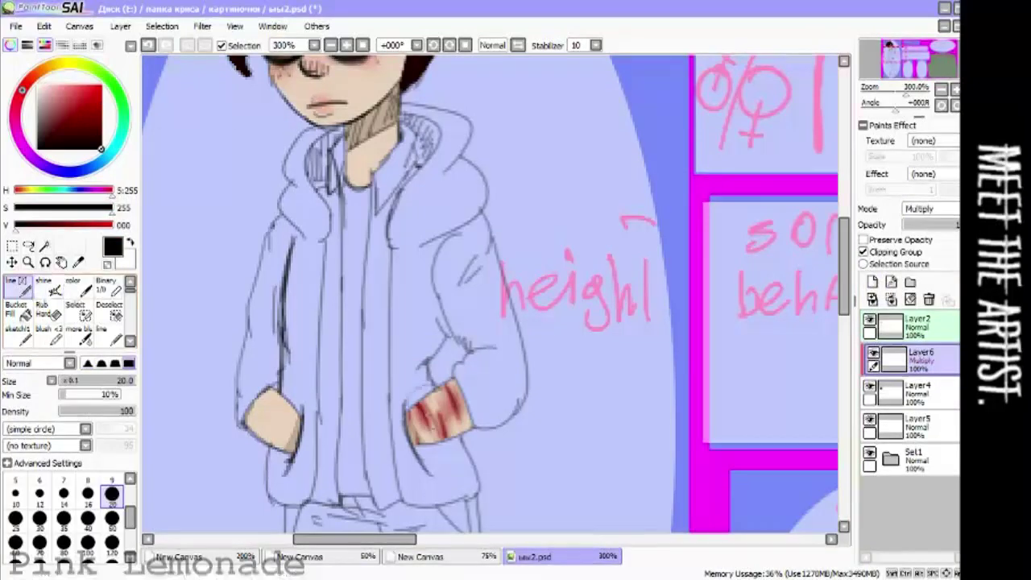
pyautogui.hotkey('ctrl', 'z')
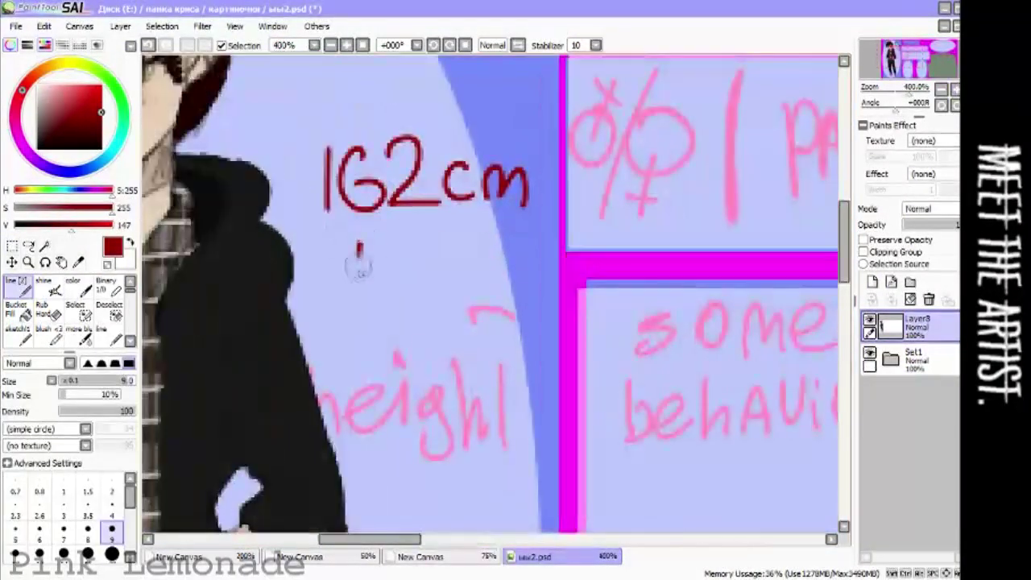
# Write "44 kg." in dark red below the "162 cm" text with the line brush at size 9
pyautogui.moveTo(359, 266); pyautogui.dragTo(385, 273)
pyautogui.moveTo(380, 244); pyautogui.dragTo(380, 315)
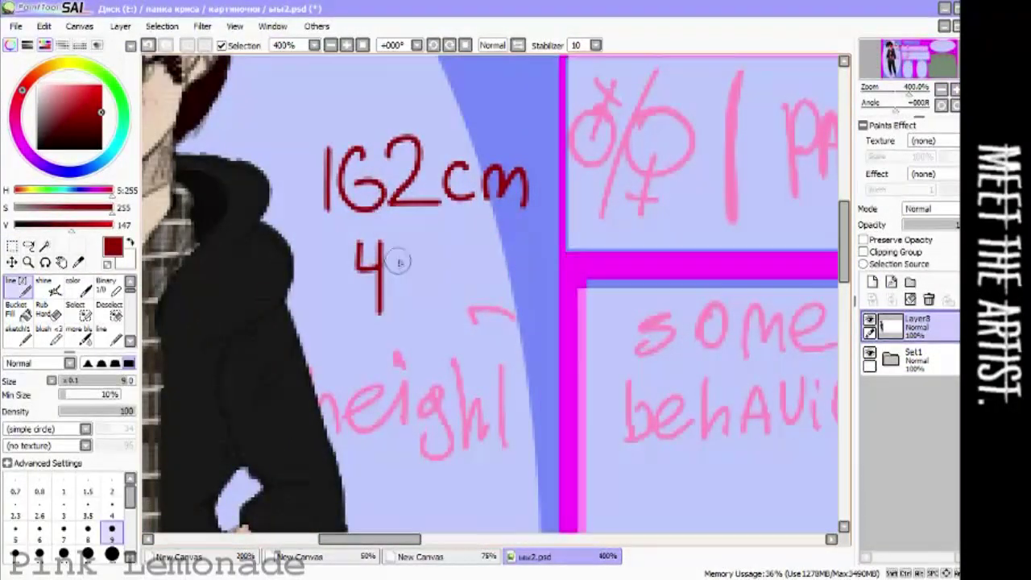
pyautogui.moveTo(398, 240); pyautogui.dragTo(420, 264)
pyautogui.moveTo(415, 242); pyautogui.dragTo(418, 309)
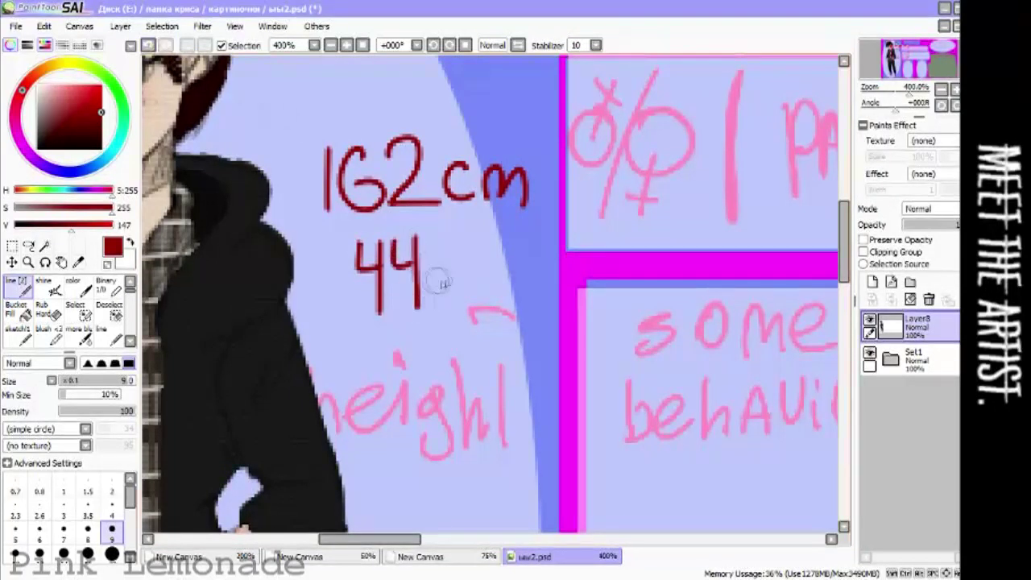
pyautogui.moveTo(506, 279); pyautogui.dragTo(510, 304)
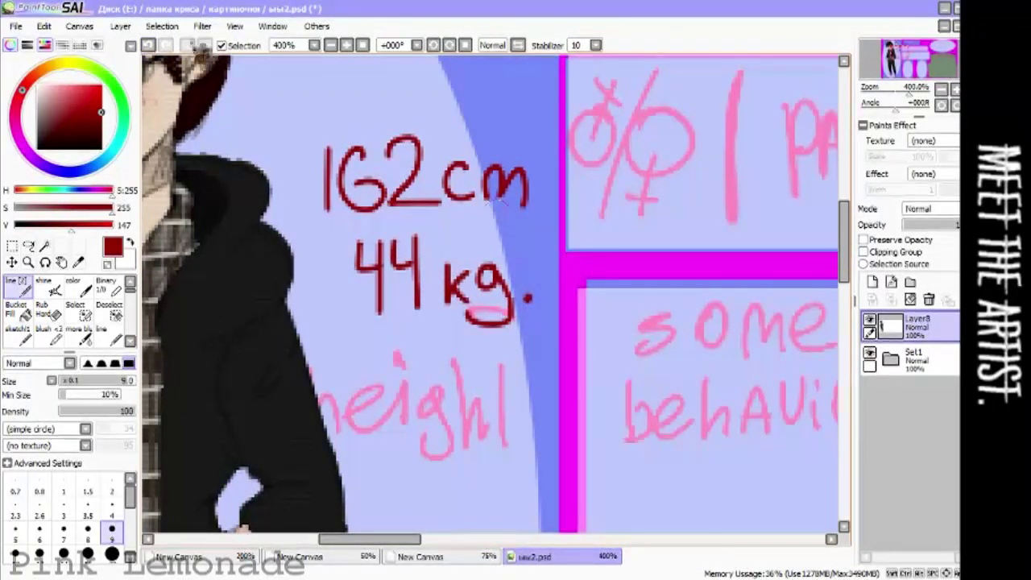
# Fade the template's coloured background layer in the Set1 folder to 31% opacity
pyautogui.scroll(-5, 491, 298)
pyautogui.scroll(1, 357, 311)
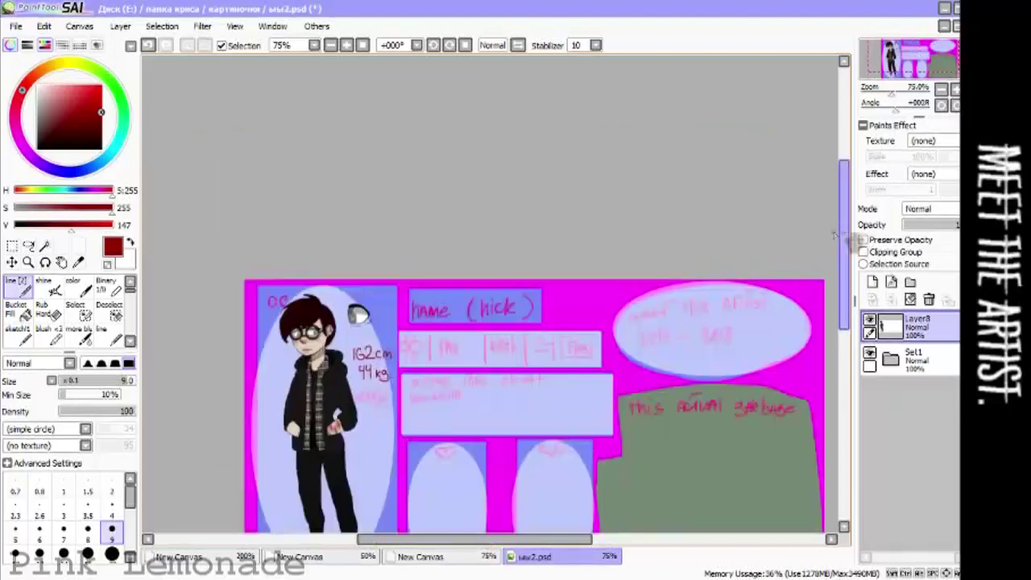
pyautogui.scroll(3, 315, 322)
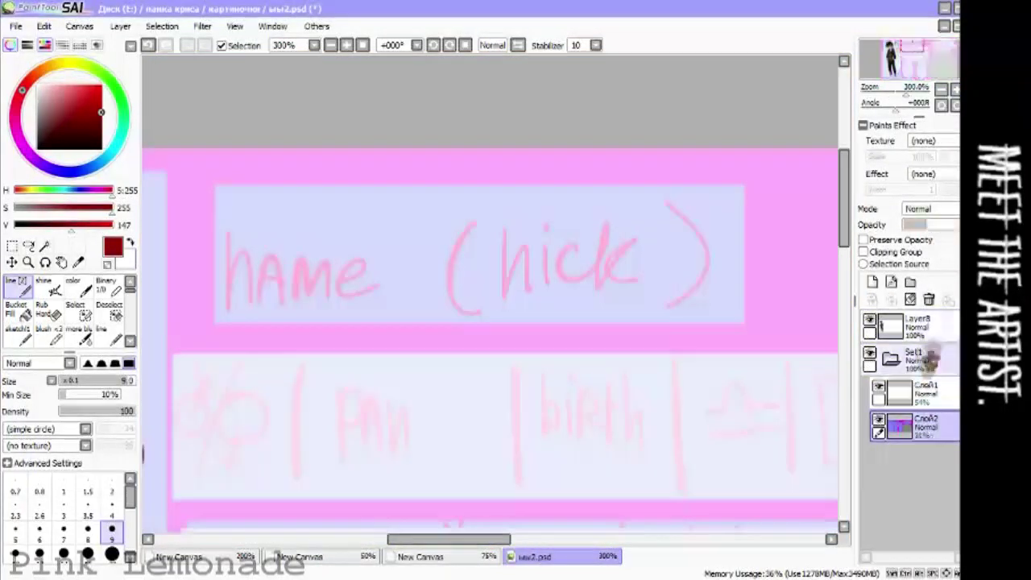
pyautogui.scroll(-4, 491, 322)
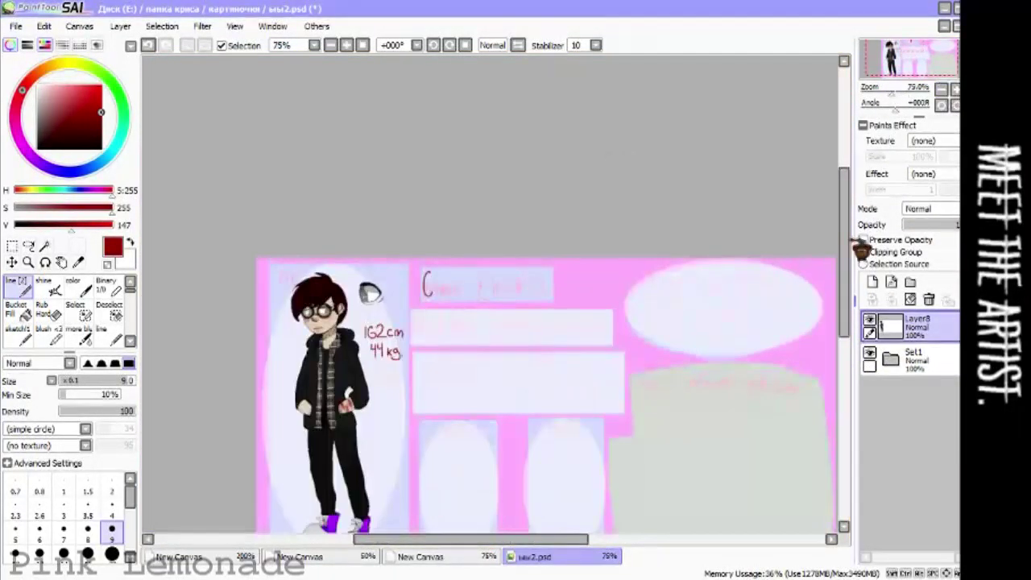
# Cut the stroke in the name box from the character layer, paste it onto a new layer and return to the line brush
pyautogui.click(75, 305)
pyautogui.moveTo(383, 291)
pyautogui.mouseDown()
pyautogui.moveTo(398, 315)
pyautogui.moveTo(427, 242)
pyautogui.mouseUp()
pyautogui.hotkey('ctrl', 'x')
pyautogui.hotkey('ctrl', 'v')
pyautogui.click(48, 310)
pyautogui.click(16, 281)
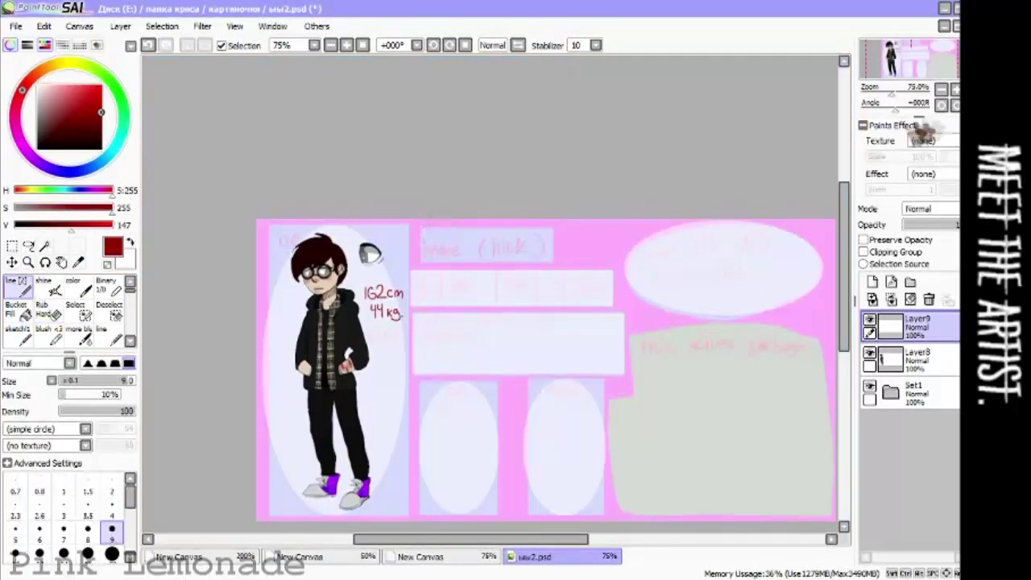
# Write the artist's first name in dark red over the name placeholder on Layer9, redoing the strokes that miss
pyautogui.scroll(3, 452, 250)
pyautogui.moveTo(334, 133); pyautogui.dragTo(348, 187)
pyautogui.hotkey('ctrl', 'z')
pyautogui.moveTo(336, 131); pyautogui.dragTo(345, 188)
pyautogui.moveTo(353, 127); pyautogui.dragTo(352, 190)
pyautogui.hotkey('ctrl', 'z')
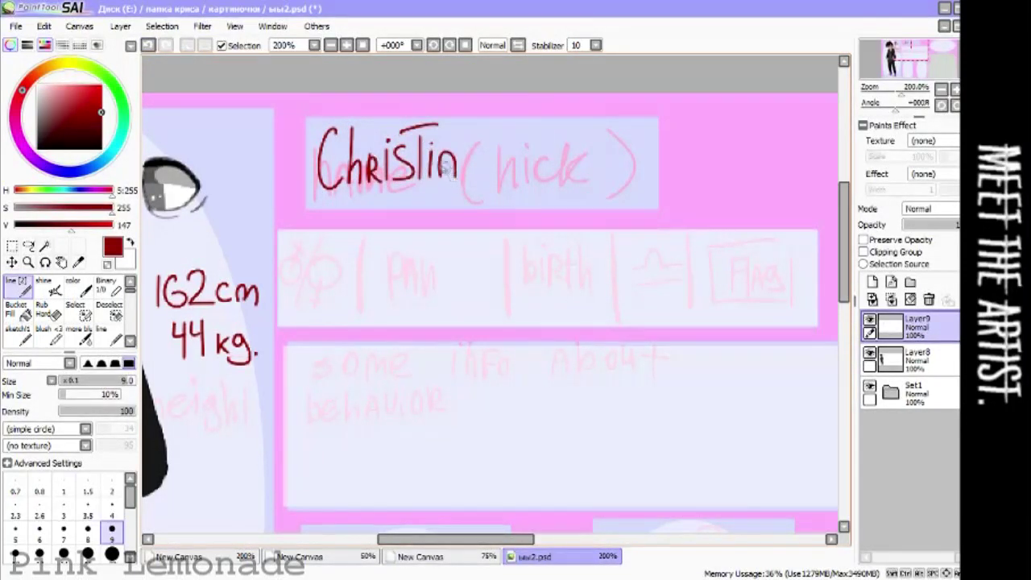
# Shift the handwritten first name down and slightly left so it sits inside the name box
pyautogui.click(12, 263)
pyautogui.hotkey('ctrl', 't')
pyautogui.moveTo(387, 202); pyautogui.dragTo(345, 248)
pyautogui.press('Return')
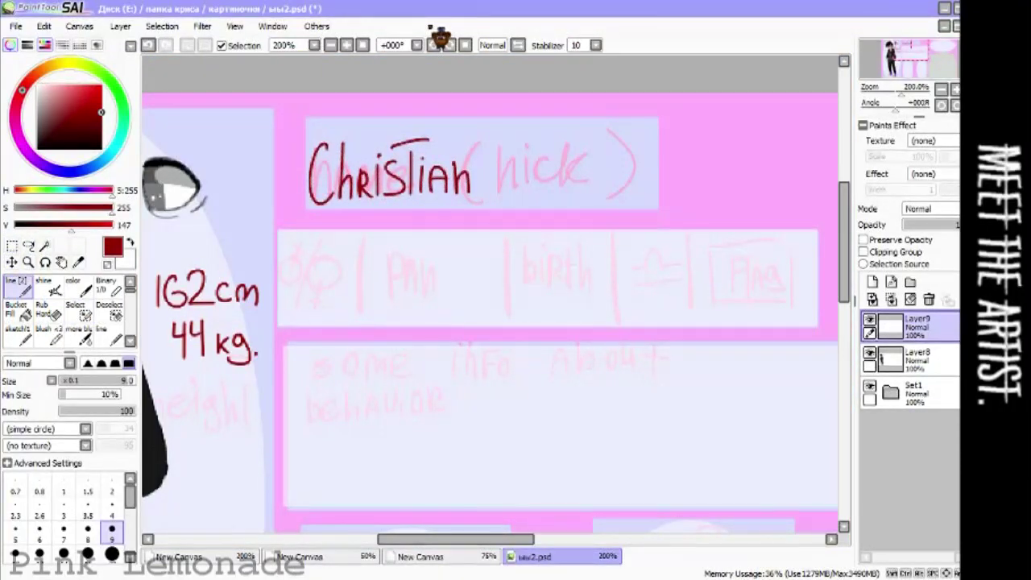
# Write an opening bracket and the artist's nickname in dark red after the first name
pyautogui.moveTo(413, 539); pyautogui.dragTo(445, 540)
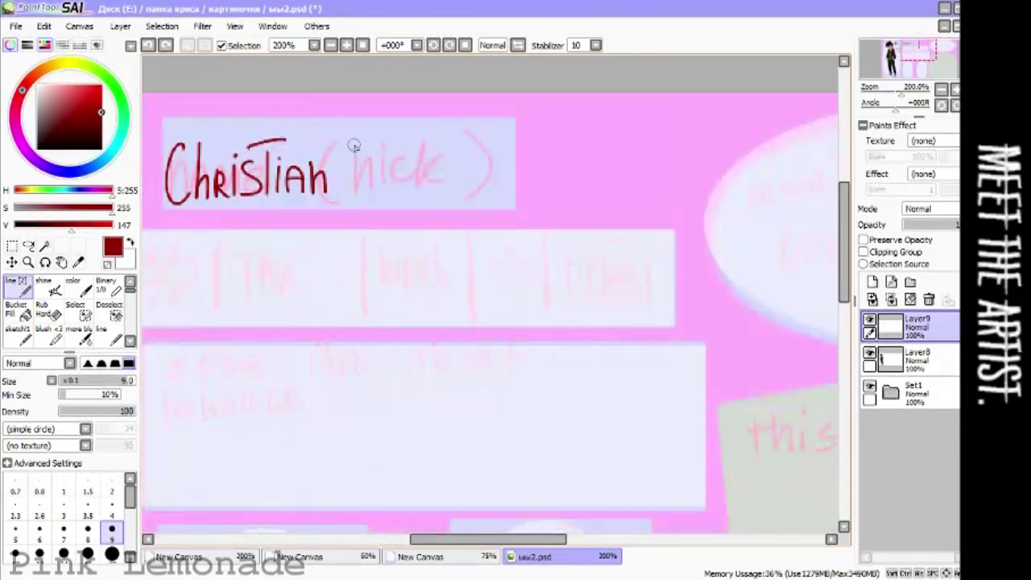
pyautogui.click(148, 45)
pyautogui.moveTo(361, 128); pyautogui.dragTo(351, 148)
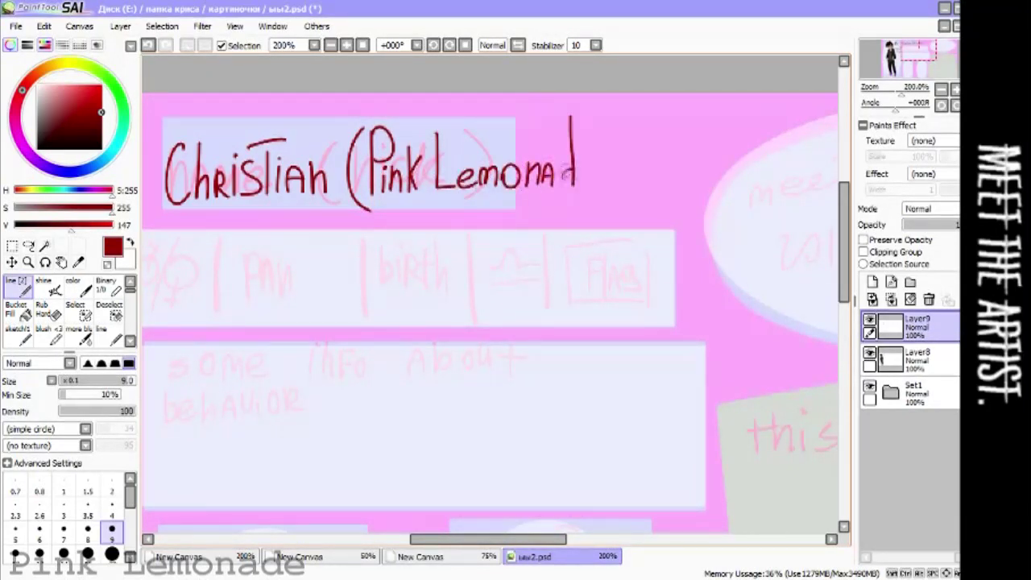
pyautogui.hotkey('ctrl', 'z')
pyautogui.moveTo(580, 153); pyautogui.dragTo(584, 189)
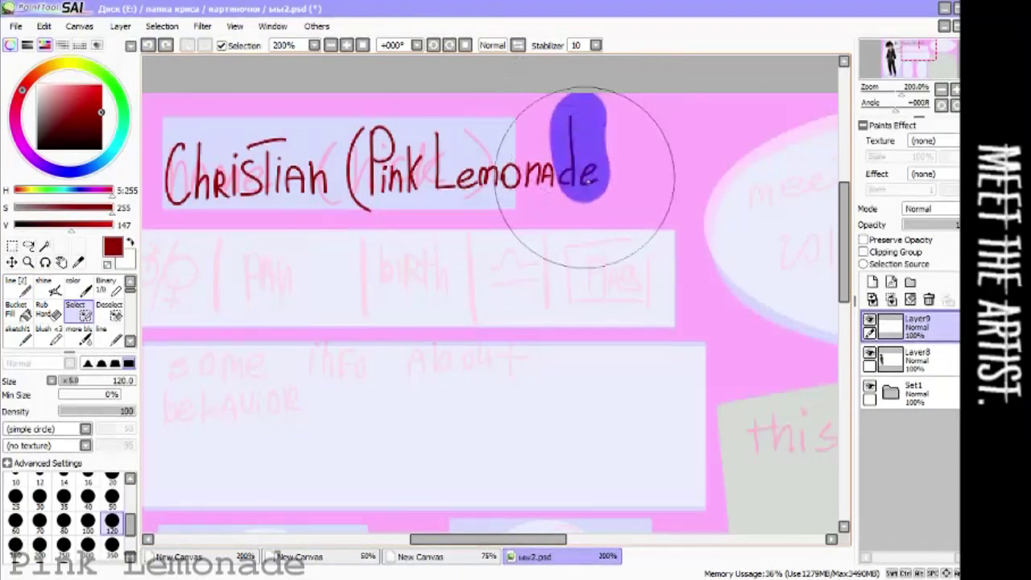
# Select and transform the nickname's last two letters, and finish the name line with a closing bracket and full stop
pyautogui.hotkey('ctrl', 't')
pyautogui.click(16, 286)
pyautogui.moveTo(597, 119)
pyautogui.mouseDown()
pyautogui.moveTo(622, 170)
pyautogui.moveTo(575, 209)
pyautogui.mouseUp()
pyautogui.hscroll(-2, 472, 493)
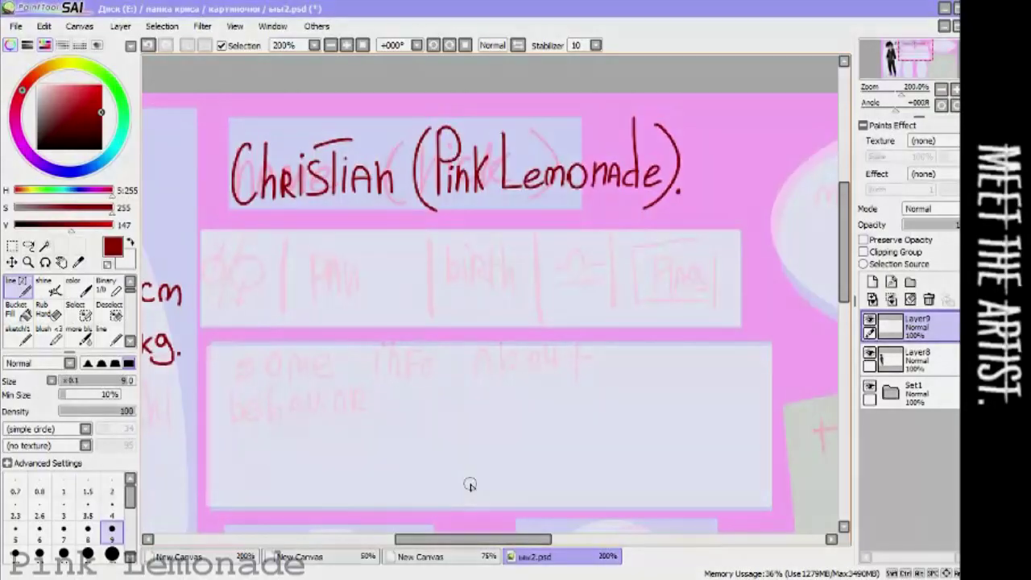